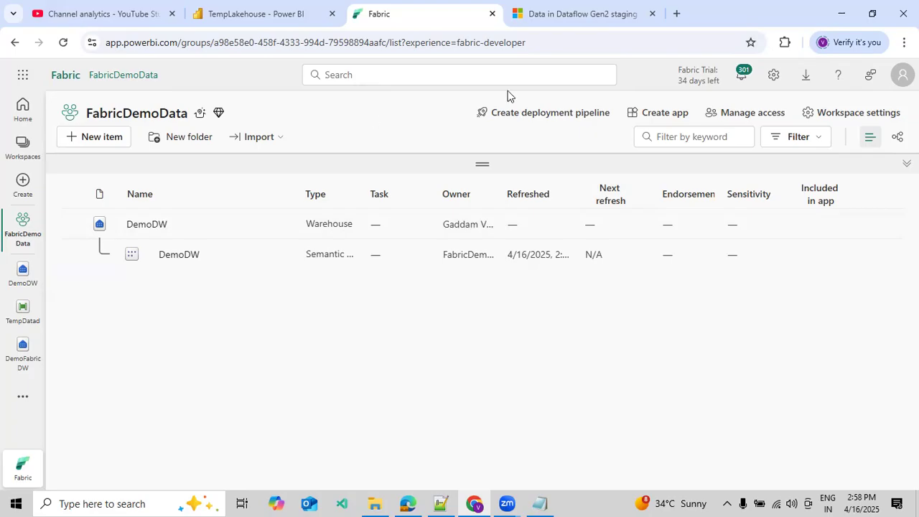
# Examine the staging artifacts article, highlighting the names DataflowsStagingLakehouse and DataflowsStagingWarehouse
pyautogui.hotkey('ctrl', 'Tab')
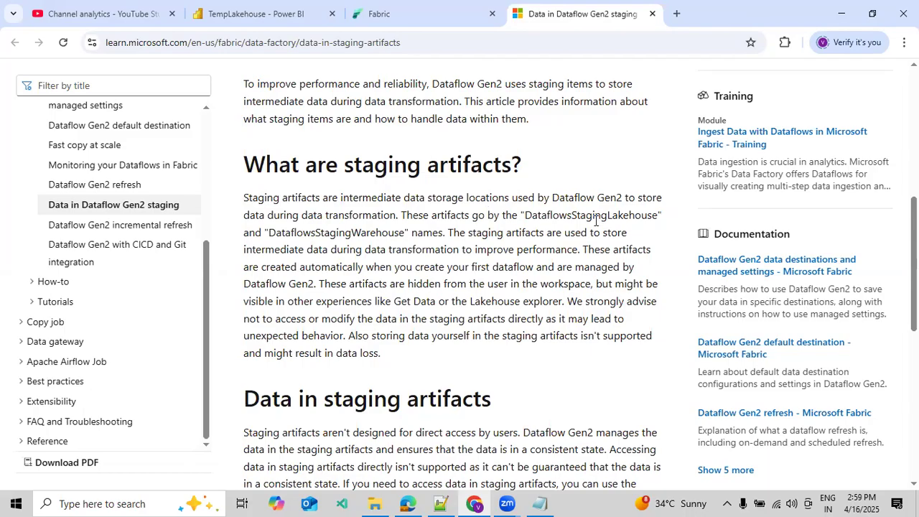
pyautogui.moveTo(525, 215); pyautogui.dragTo(636, 212)
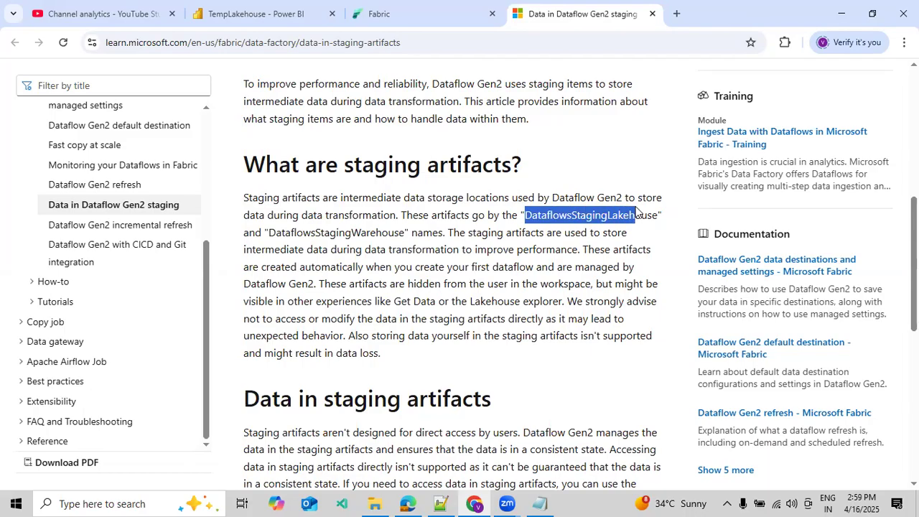
pyautogui.moveTo(269, 231); pyautogui.dragTo(400, 237)
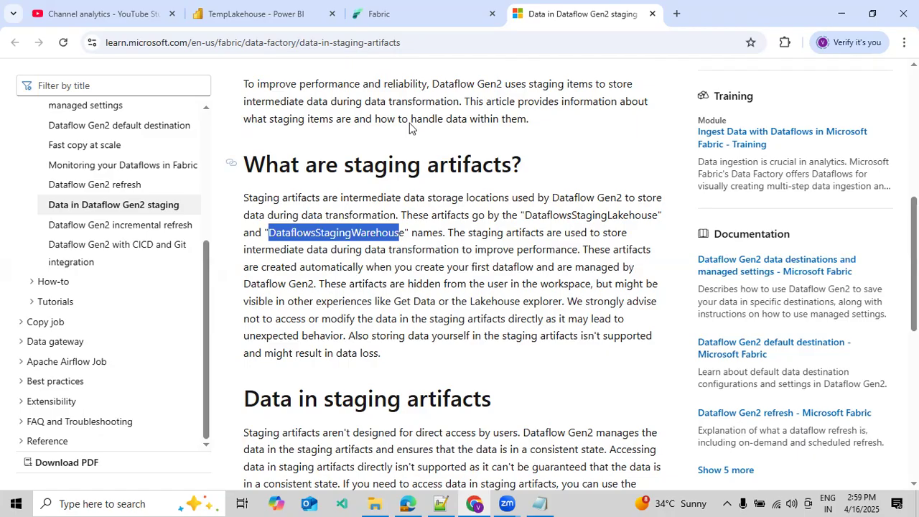
# Create a Dataflow Gen2 item named TestMainDemo in the FabricDemoData workspace, keeping Git integration enabled
pyautogui.click(410, 20)
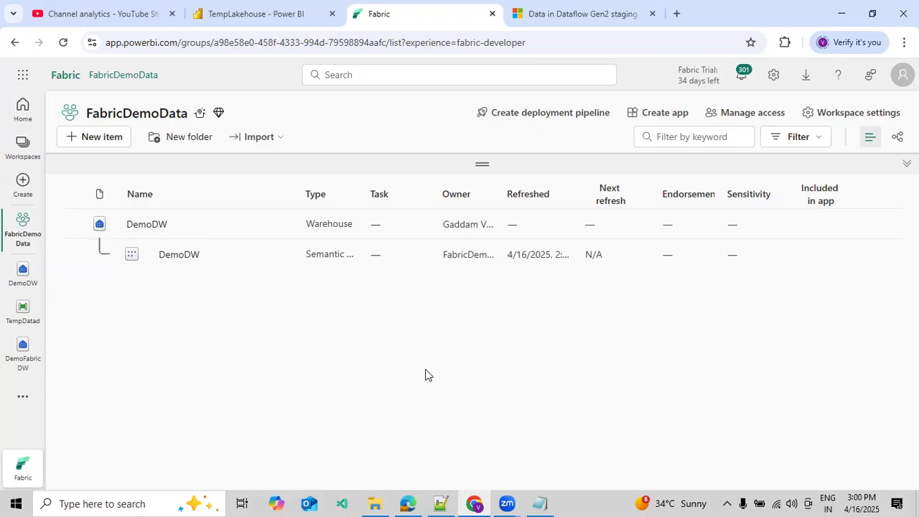
pyautogui.click(121, 137)
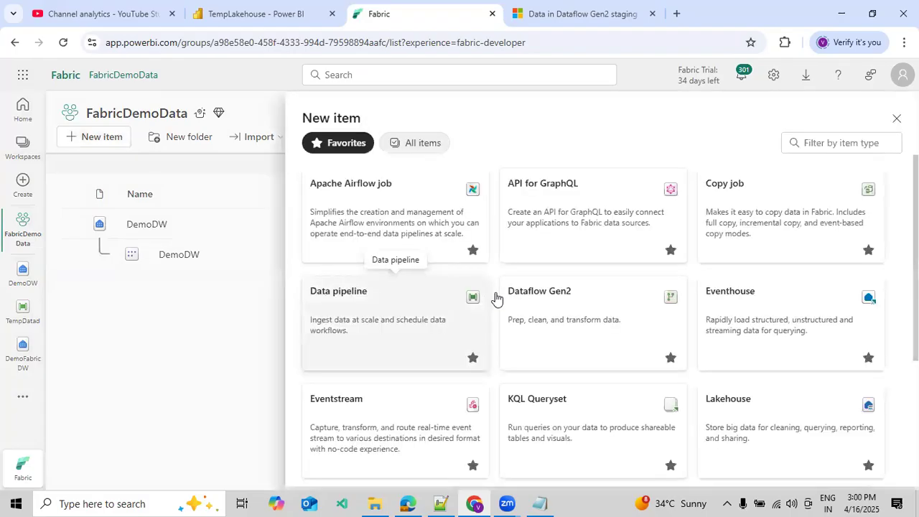
pyautogui.click(589, 332)
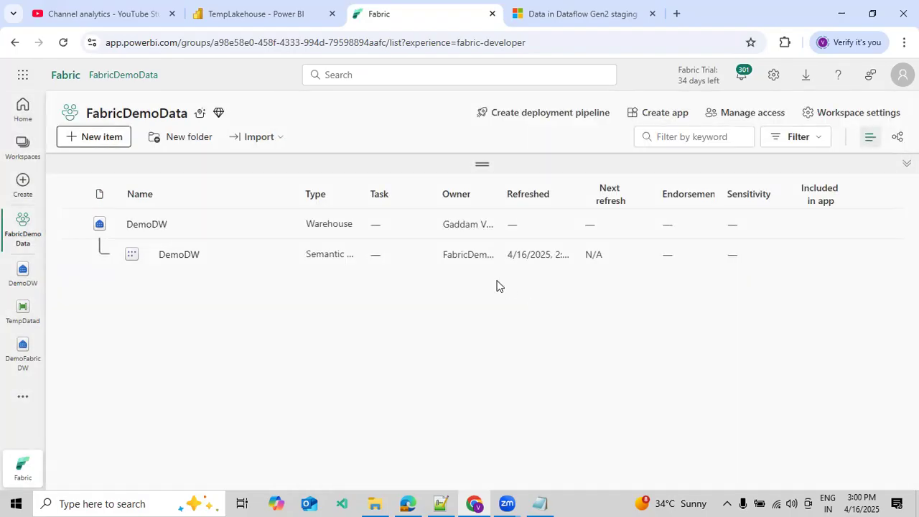
pyautogui.click(387, 288)
pyautogui.click(389, 297)
pyautogui.moveTo(400, 249); pyautogui.dragTo(334, 254)
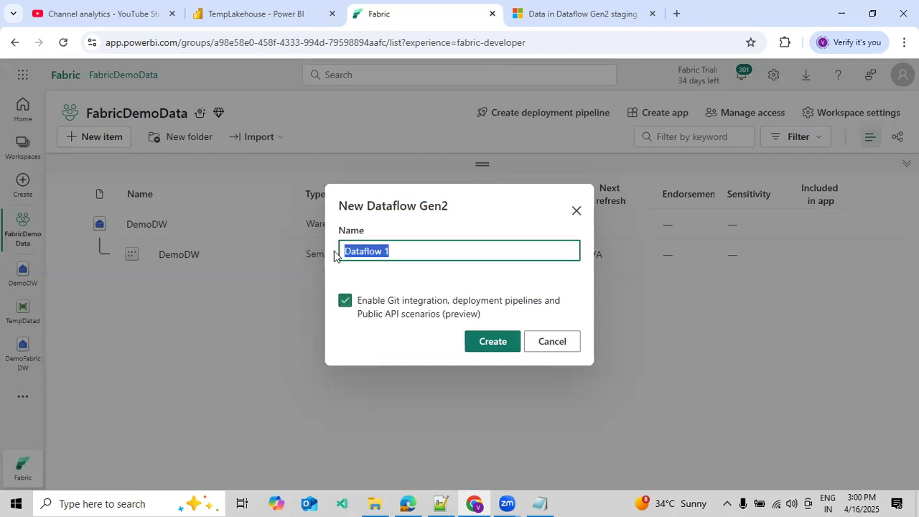
pyautogui.write('Tet')
pyautogui.press('BackSpace')
pyautogui.write('st')
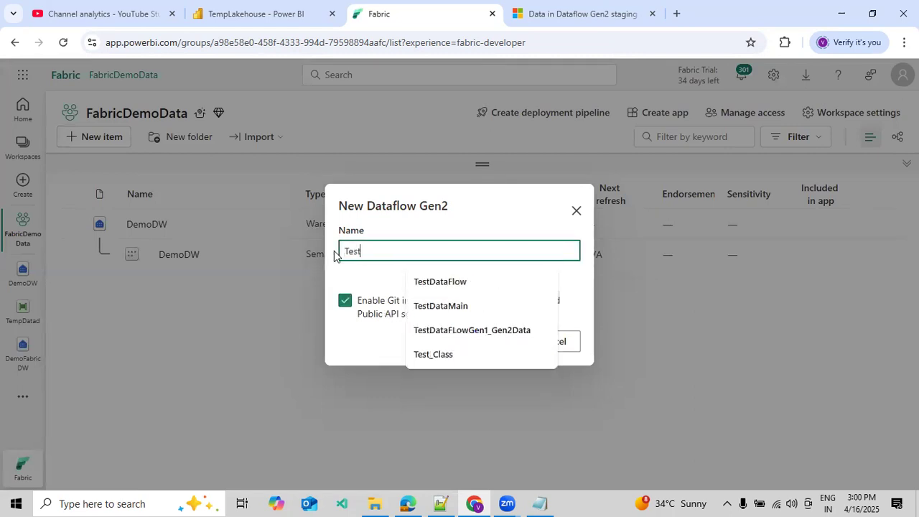
pyautogui.write('MainDemo')
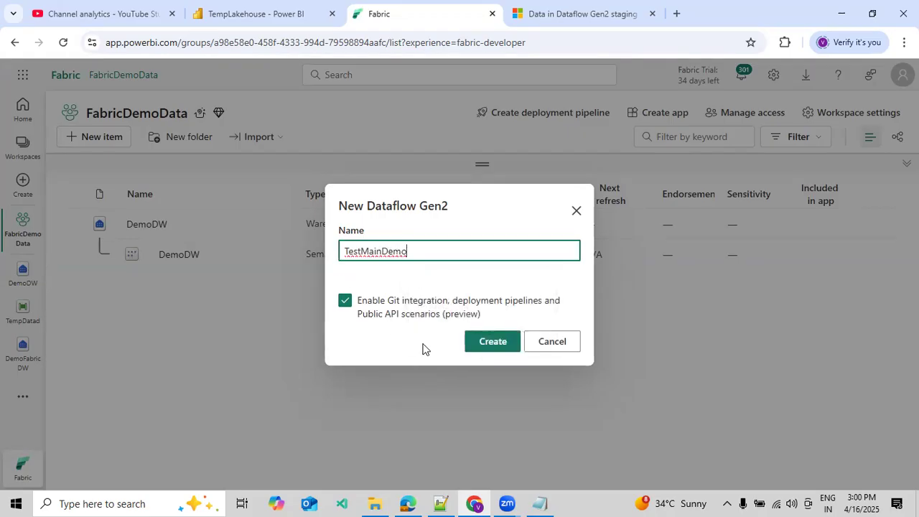
pyautogui.click(475, 346)
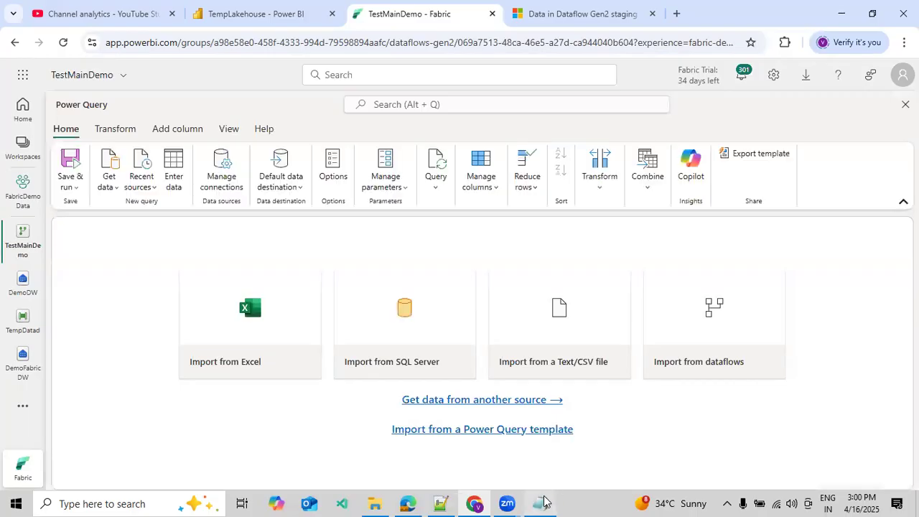
# Look up the SQL server address in the Notepad notes and connect the dataflow to the recent source fabricdatabasedemo.database.windows.net
pyautogui.click(540, 504)
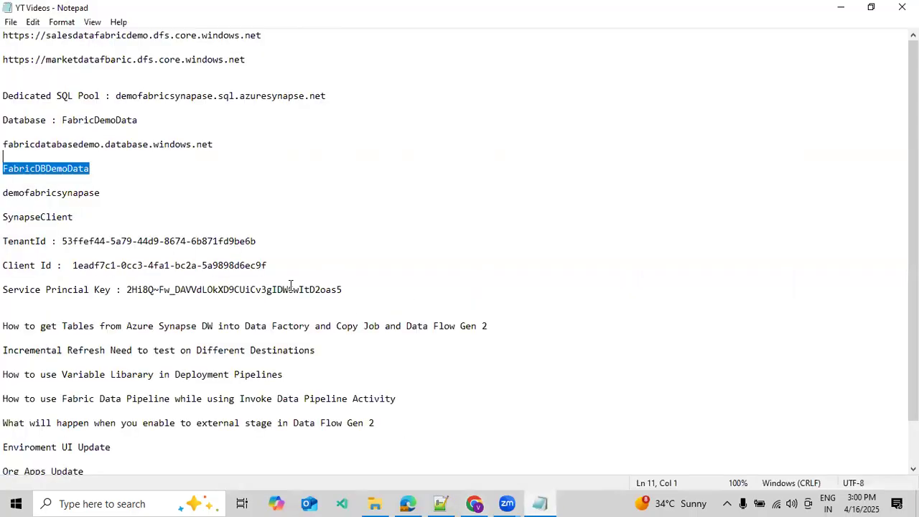
pyautogui.moveTo(213, 145); pyautogui.dragTo(3, 144)
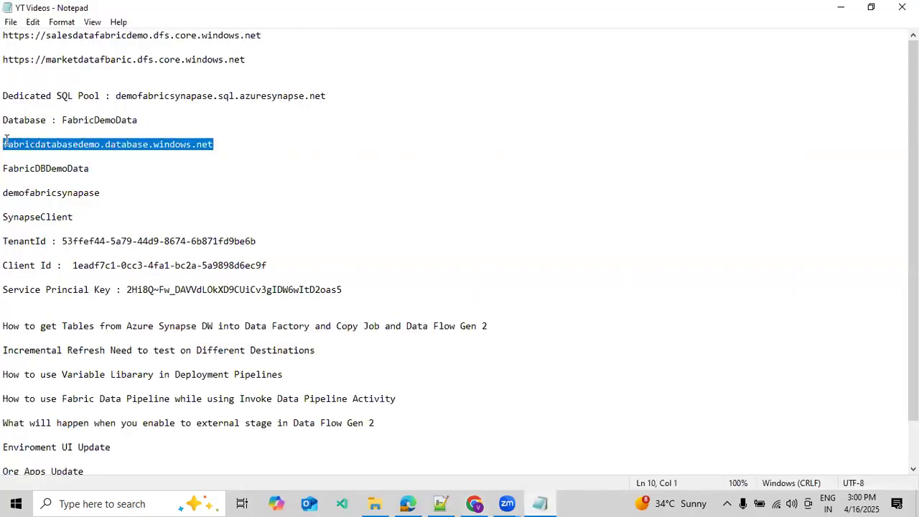
pyautogui.click(474, 503)
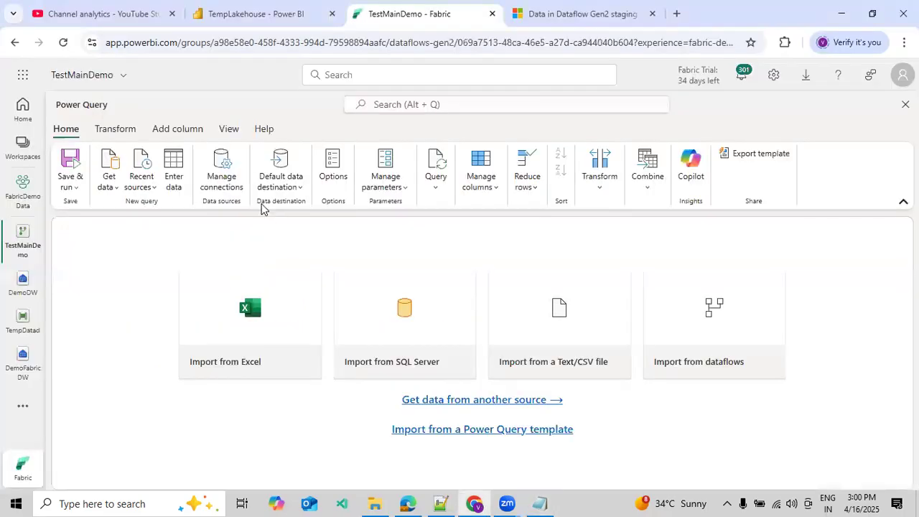
pyautogui.click(155, 191)
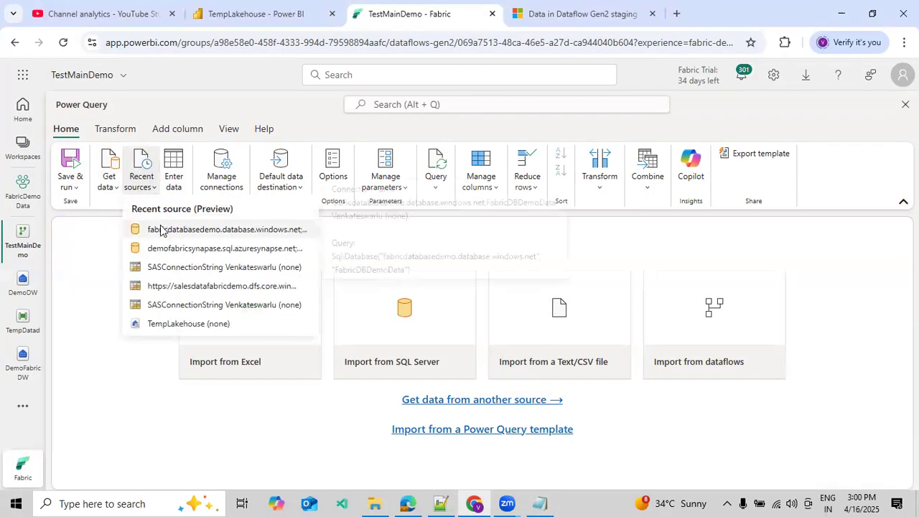
pyautogui.click(159, 225)
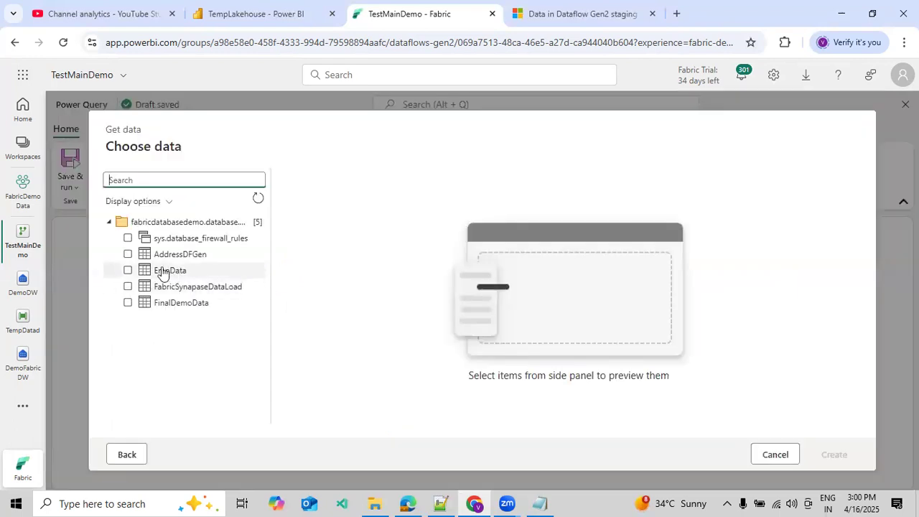
# Choose the AddressDFGen and EmpData tables from the database and create queries from them
pyautogui.click(127, 255)
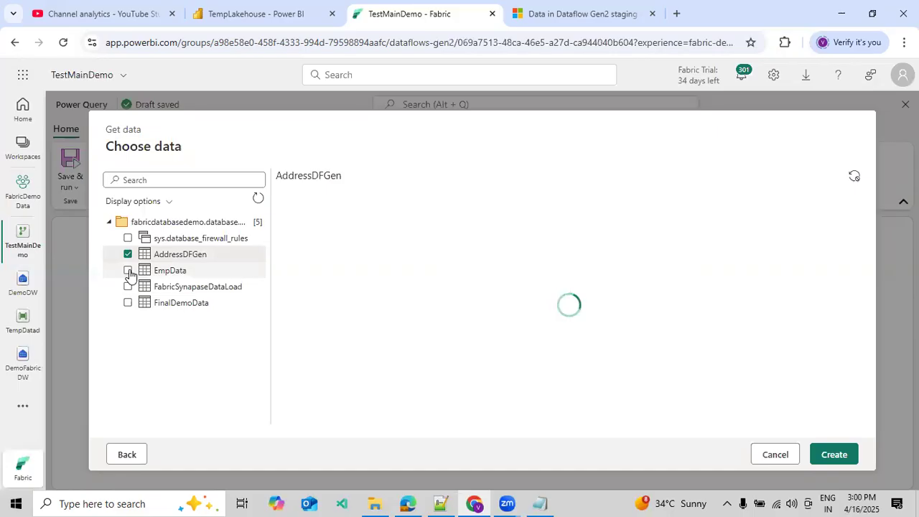
pyautogui.click(131, 273)
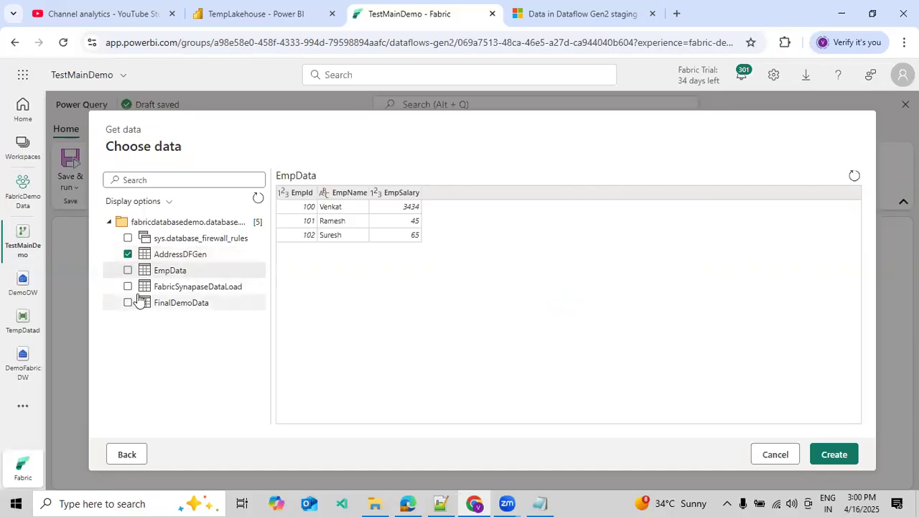
pyautogui.click(128, 270)
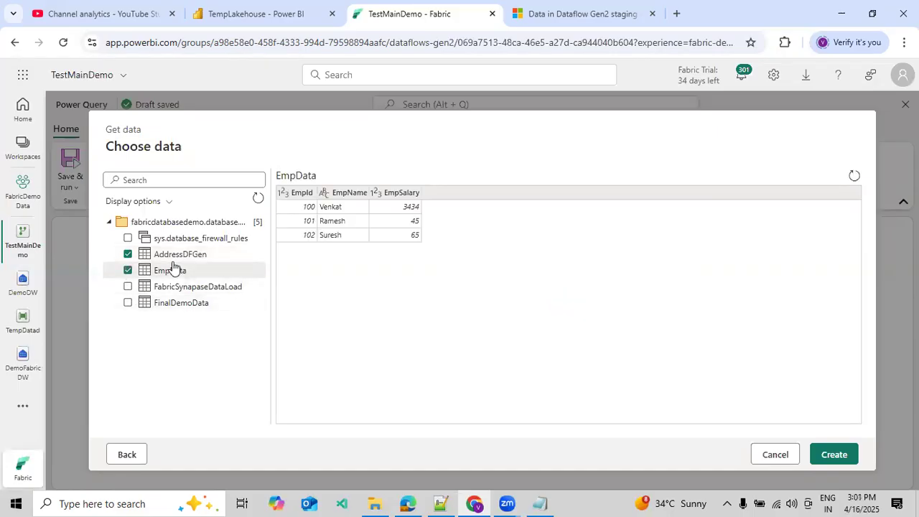
pyautogui.click(179, 257)
pyautogui.click(209, 273)
pyautogui.click(830, 451)
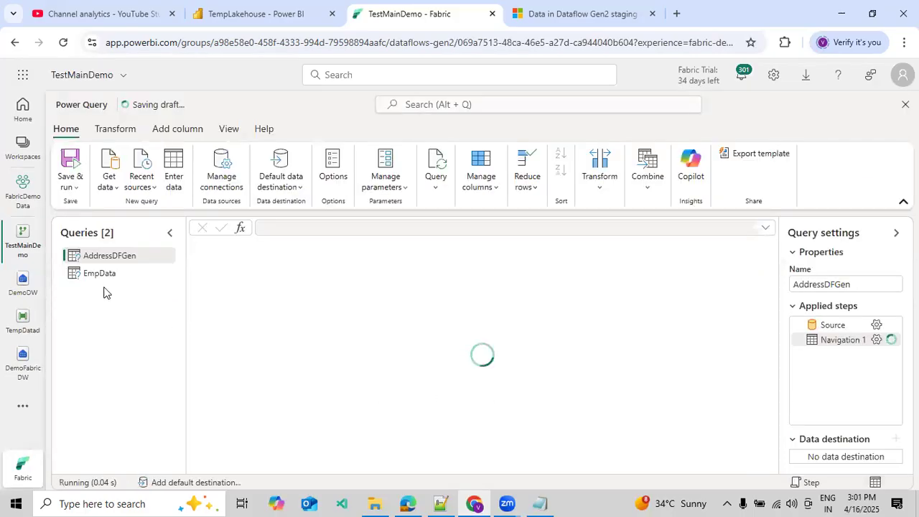
# View the data previews of the EmpData and AddressDFGen queries
pyautogui.click(100, 273)
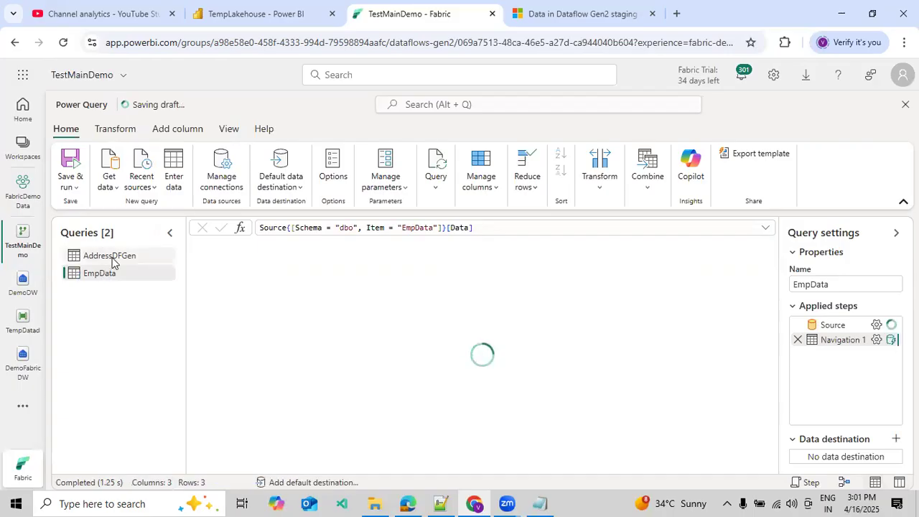
pyautogui.click(112, 260)
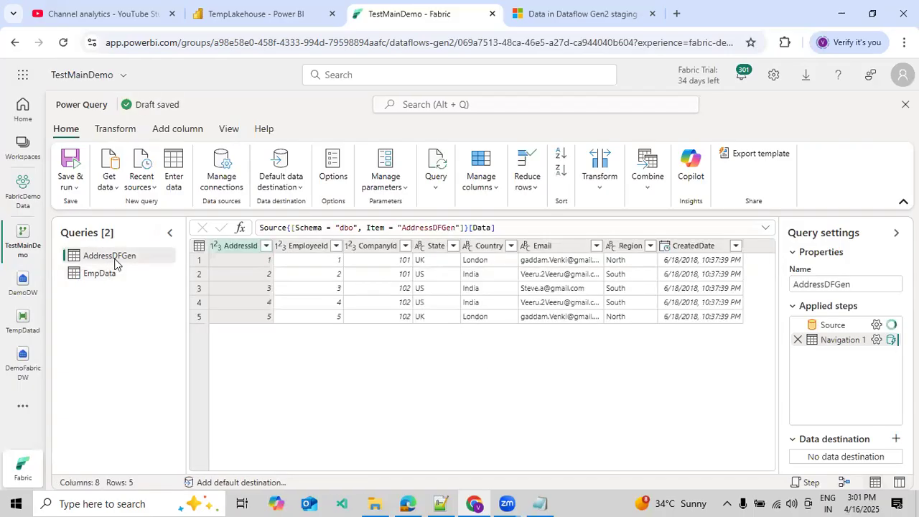
pyautogui.click(106, 273)
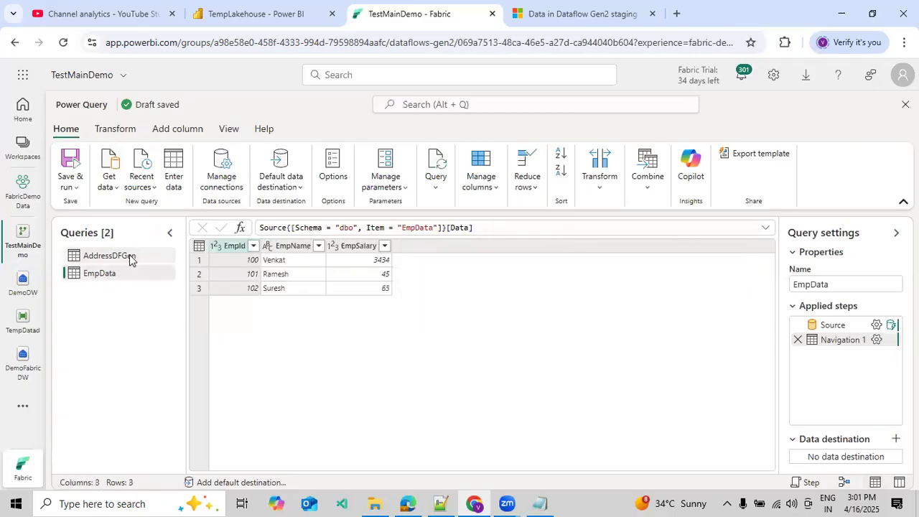
pyautogui.click(131, 260)
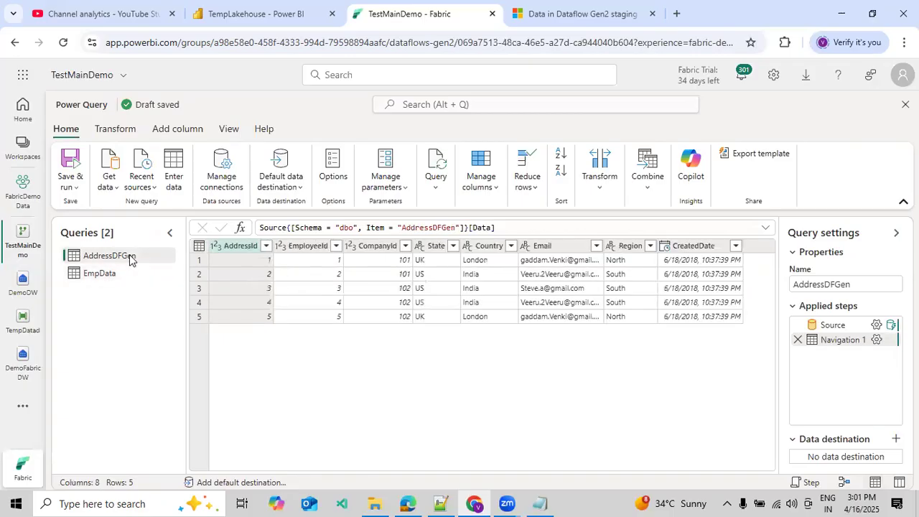
# Check the staging option of the AddressDFGen and EmpData queries without changing it
pyautogui.rightClick(131, 260)
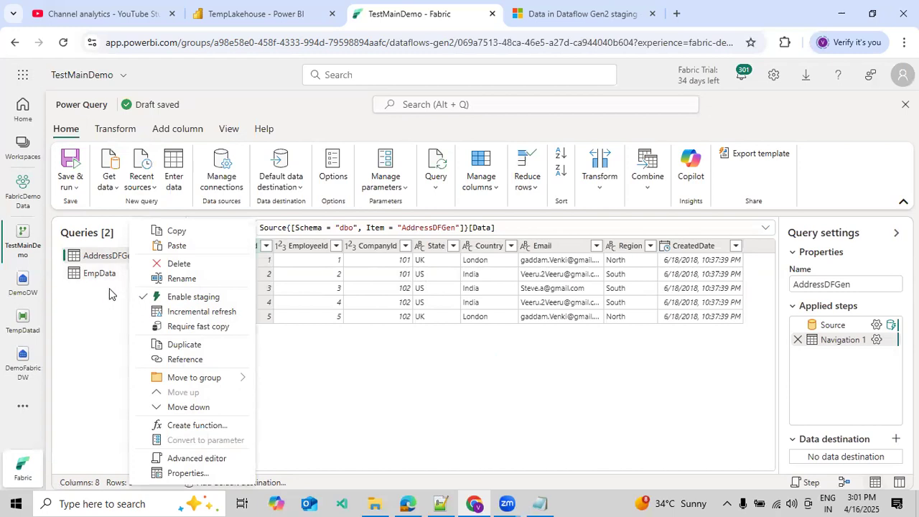
pyautogui.click(94, 300)
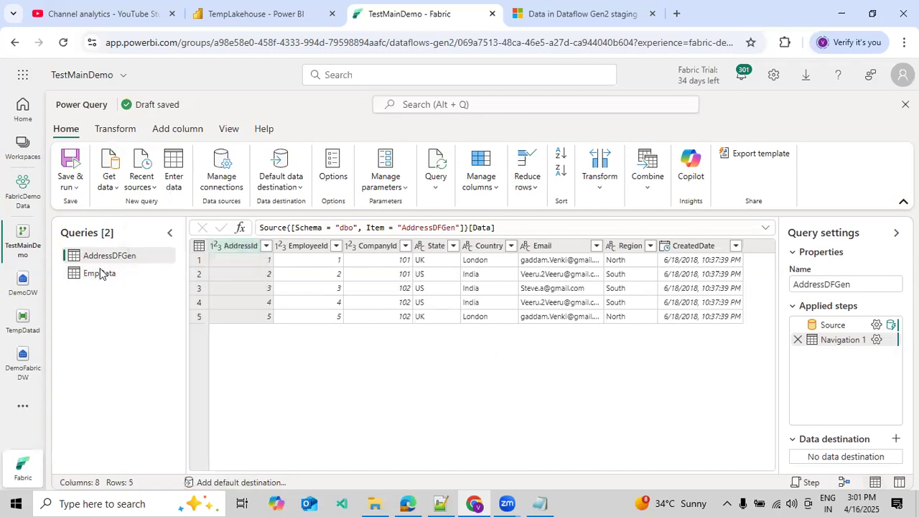
pyautogui.click(94, 275)
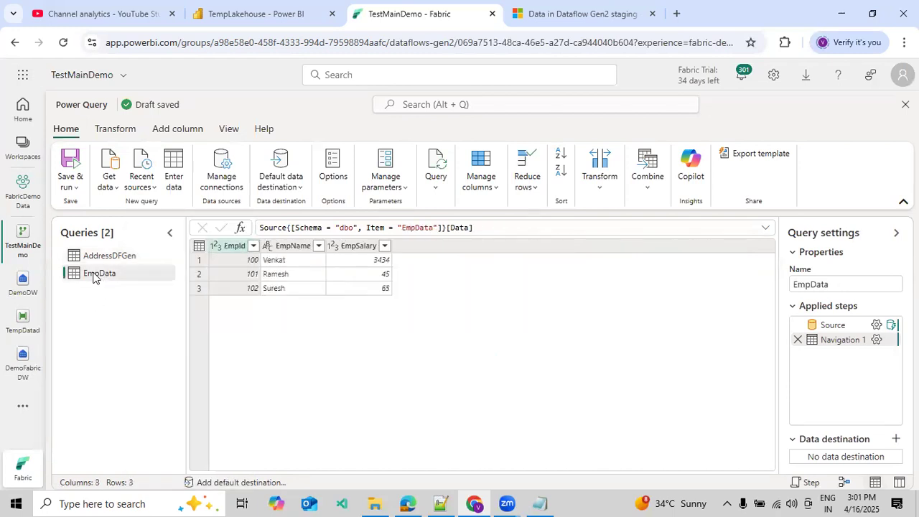
pyautogui.rightClick(89, 278)
pyautogui.click(73, 288)
# Disable staging for the AddressDFGen query and check its staging option
pyautogui.click(136, 259)
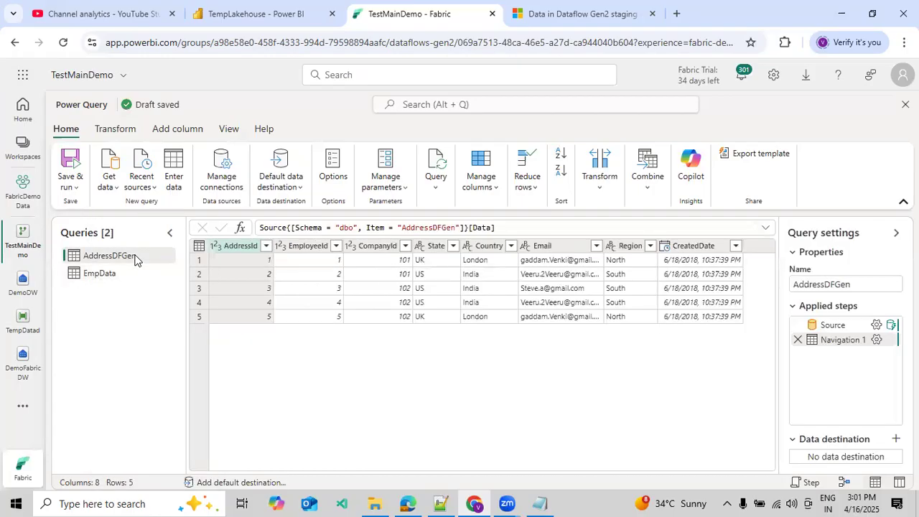
pyautogui.rightClick(135, 260)
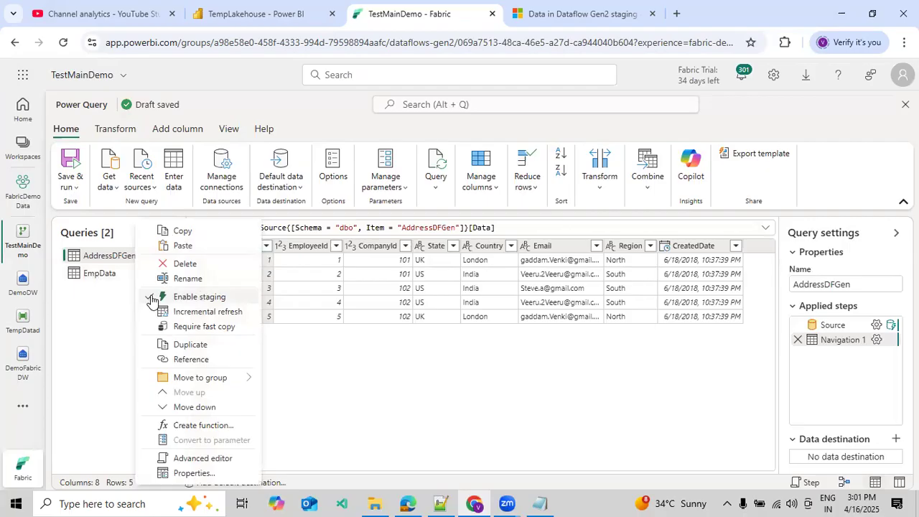
pyautogui.click(151, 299)
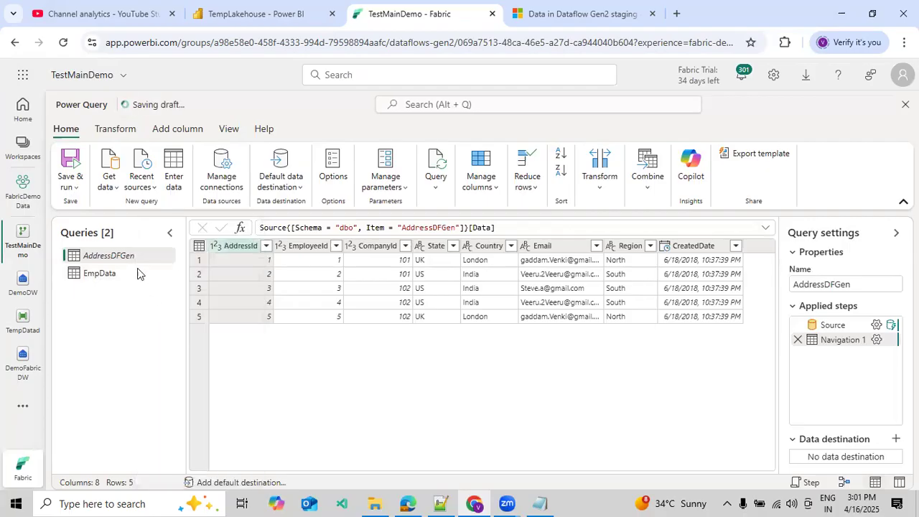
pyautogui.rightClick(137, 255)
pyautogui.click(304, 349)
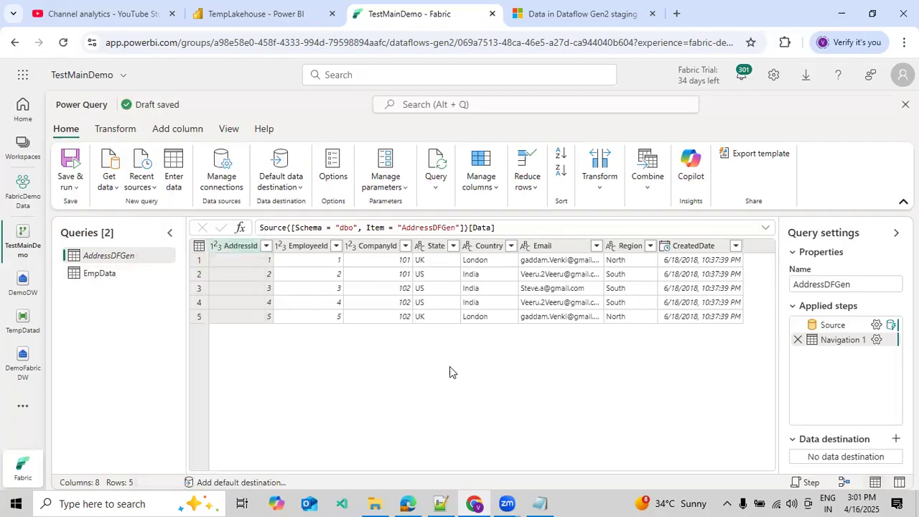
# Open the Lakehouse data destination setup for the AddressDFGen query and cancel it at the connection credentials
pyautogui.click(894, 439)
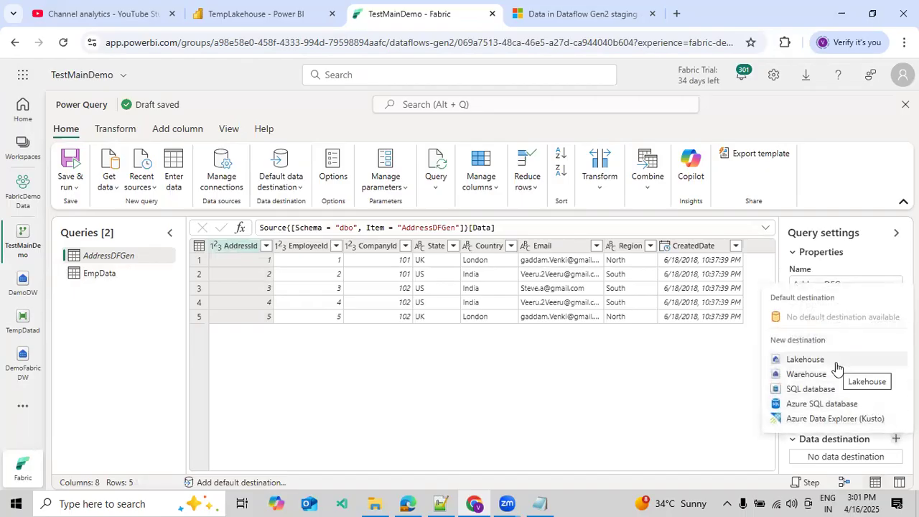
pyautogui.click(805, 359)
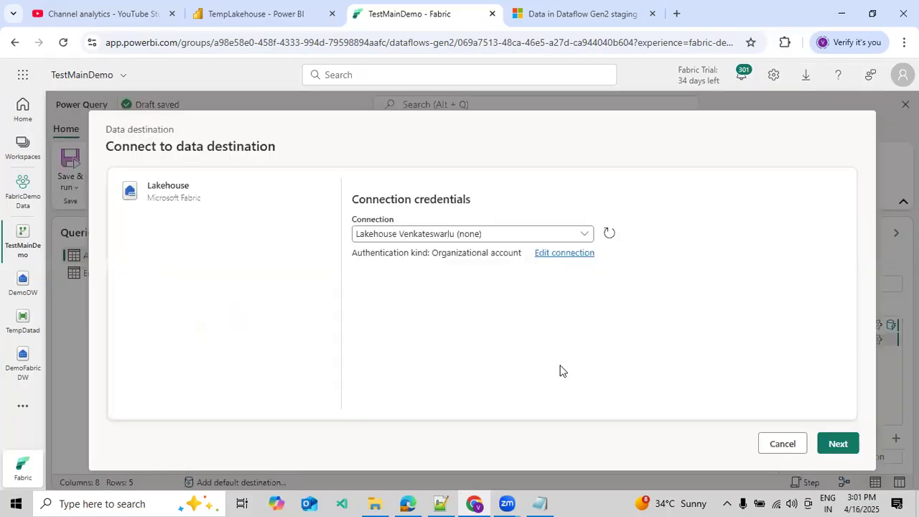
pyautogui.click(788, 443)
# Enable staging for AddressDFGen by accepting the Warehouse destination's staging requirement, and cancel the connection setup without adding the destination
pyautogui.click(895, 440)
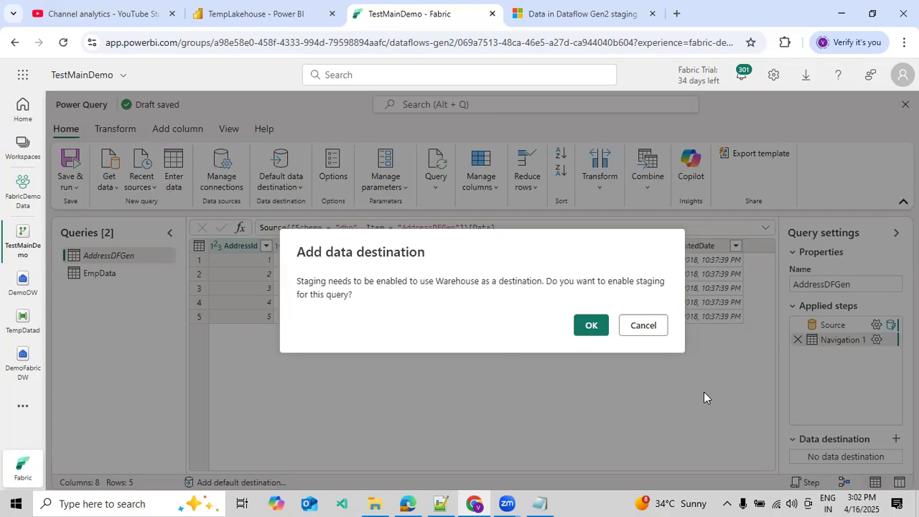
pyautogui.click(658, 327)
pyautogui.click(895, 438)
pyautogui.click(837, 376)
pyautogui.click(592, 325)
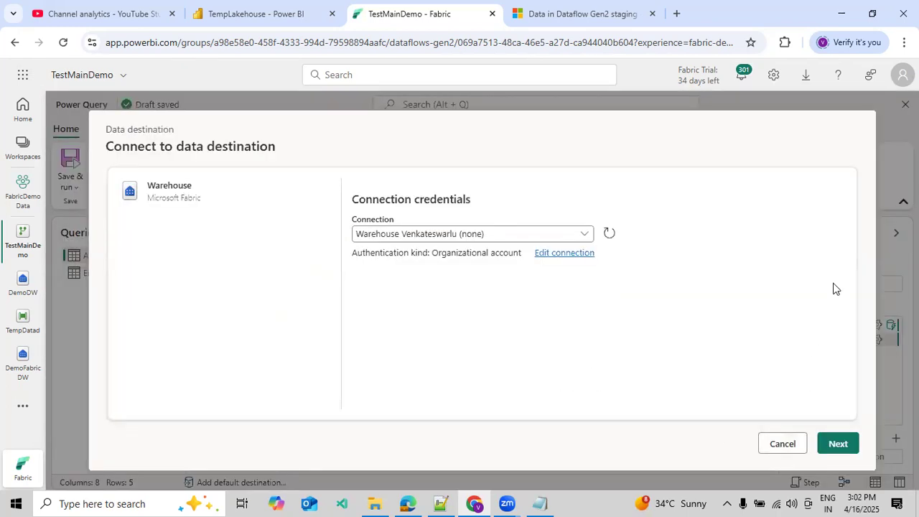
pyautogui.click(788, 452)
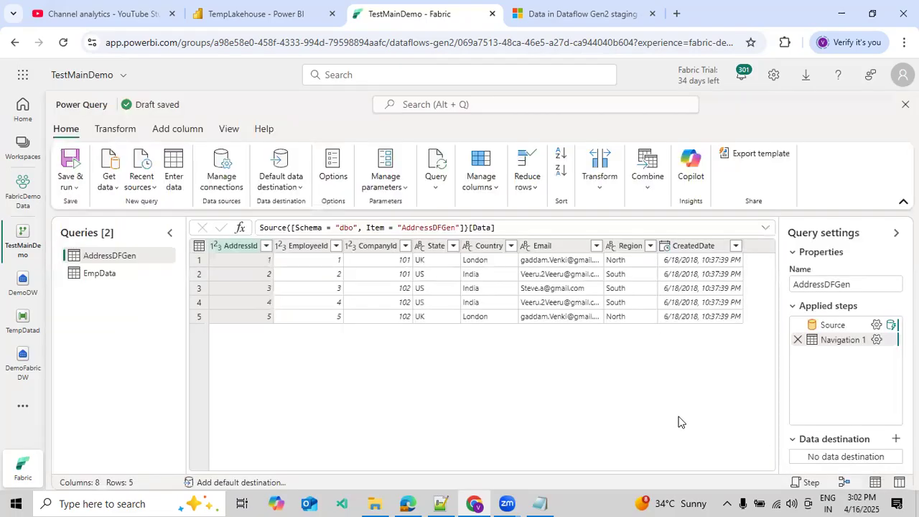
# Check whether staging is enabled on the AddressDFGen query and on the EmpData query, leaving both options as they are
pyautogui.rightClick(130, 264)
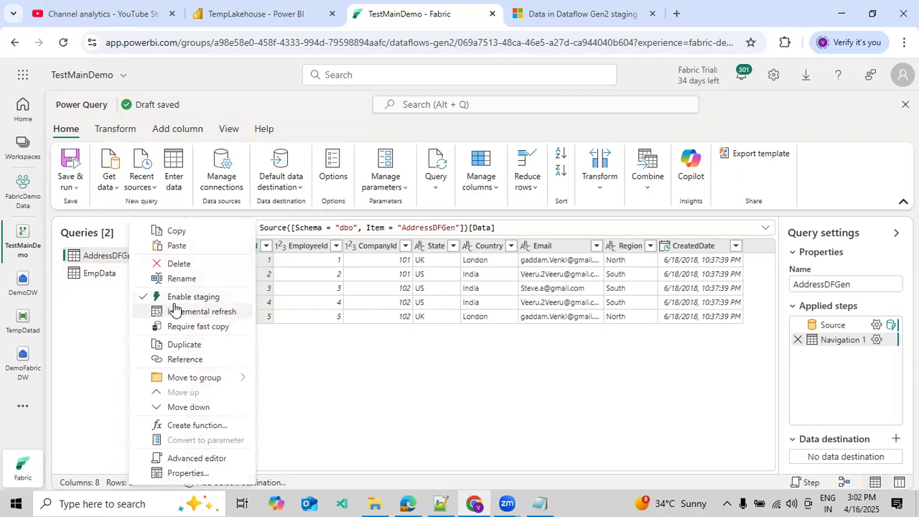
pyautogui.click(85, 328)
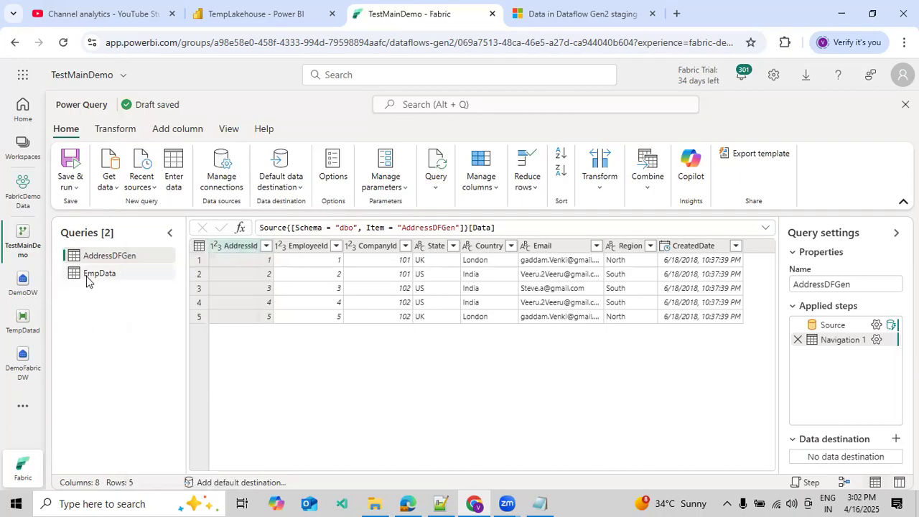
pyautogui.click(86, 277)
pyautogui.rightClick(86, 277)
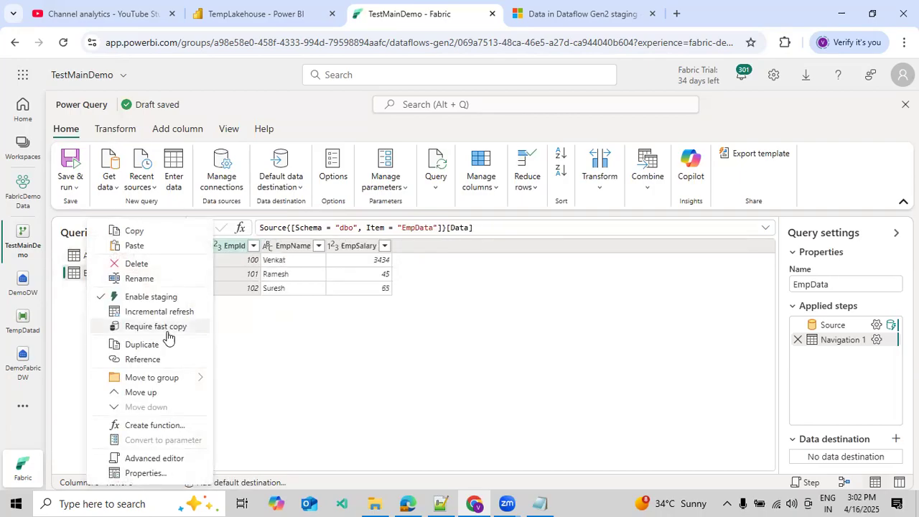
pyautogui.click(345, 361)
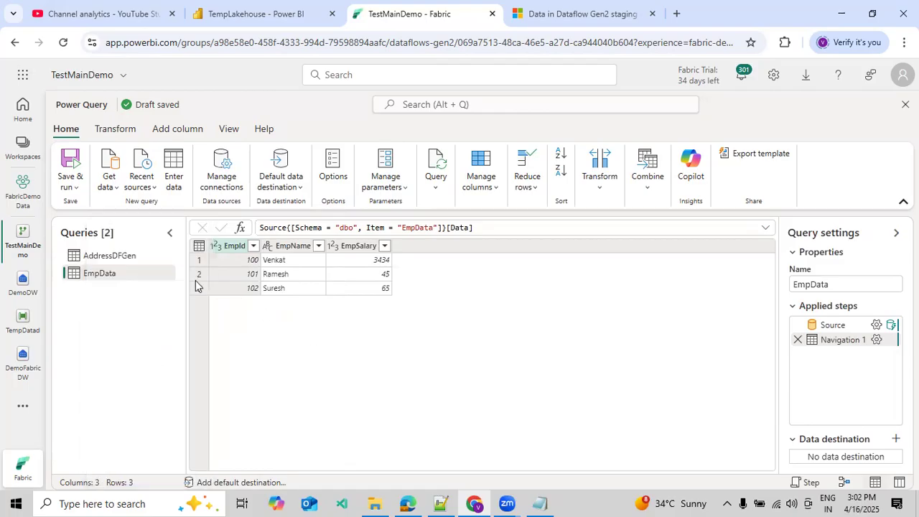
# Add a Lakehouse data destination to AddressDFGen as a new table in DeptSales' TempLakehouse, appending Value to the table name and keeping automatic settings
pyautogui.click(130, 260)
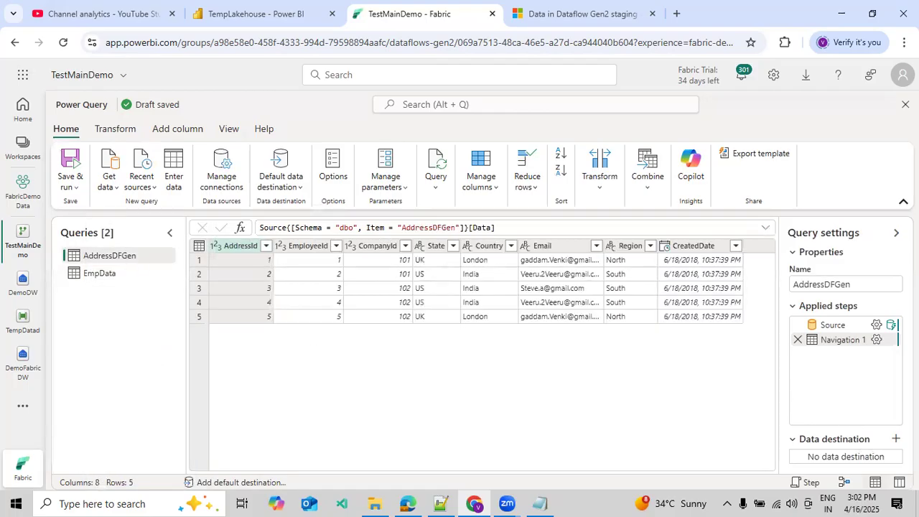
pyautogui.click(896, 439)
pyautogui.click(831, 365)
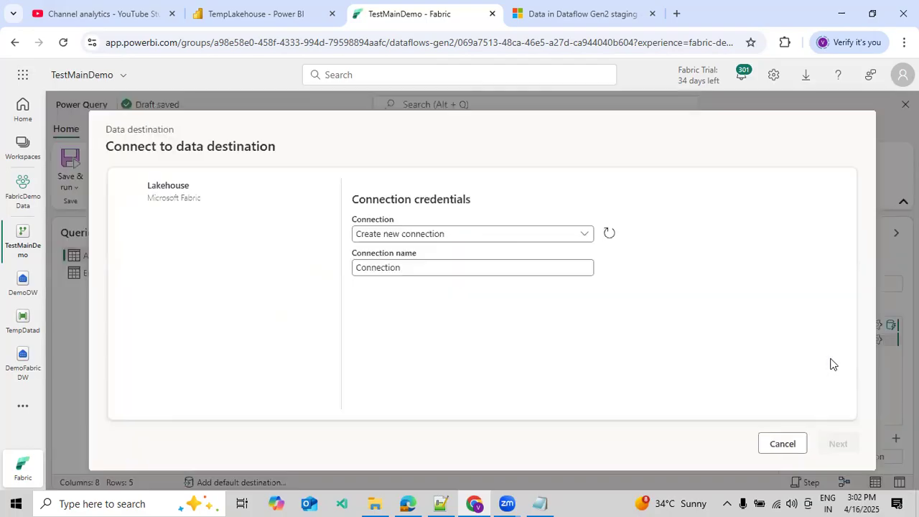
pyautogui.click(834, 443)
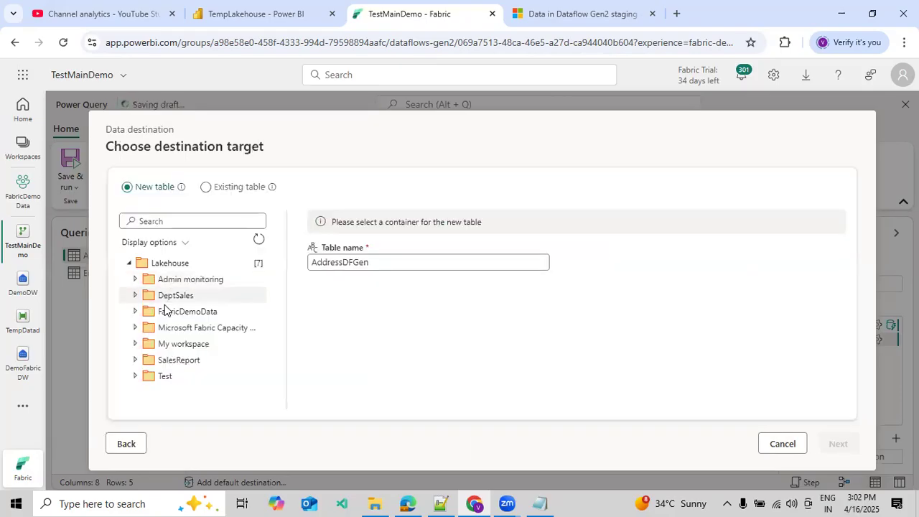
pyautogui.click(136, 296)
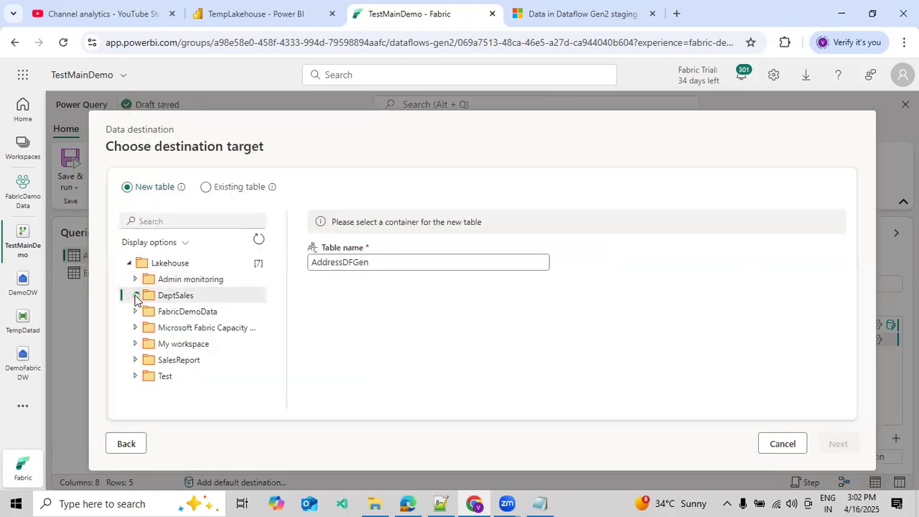
pyautogui.click(168, 348)
pyautogui.click(390, 263)
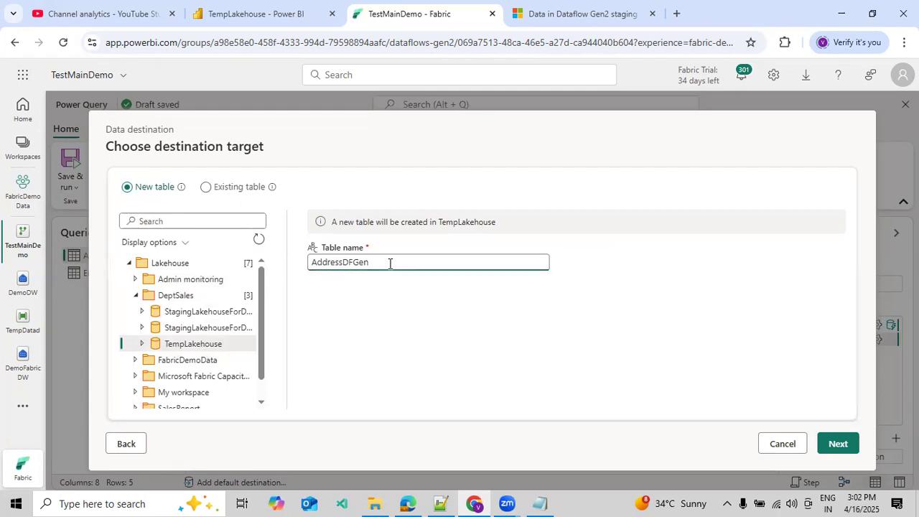
pyautogui.write('Value')
pyautogui.click(855, 438)
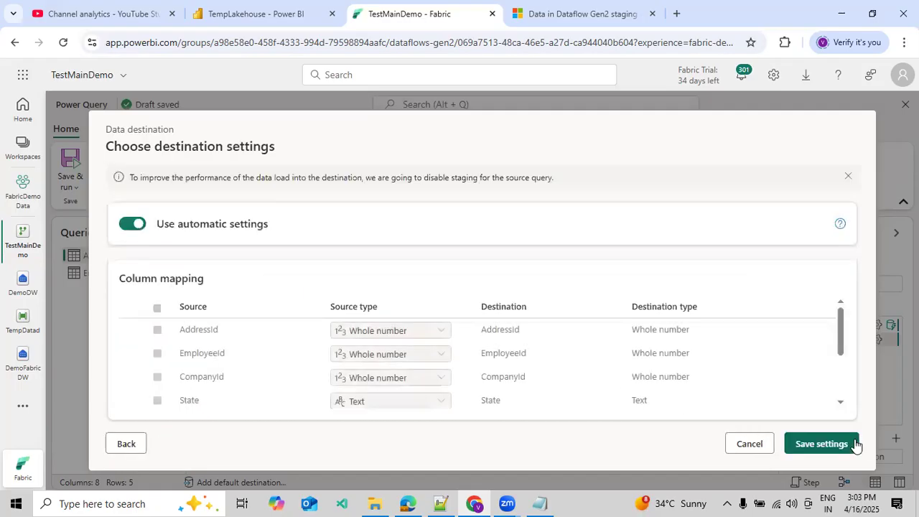
pyautogui.click(851, 442)
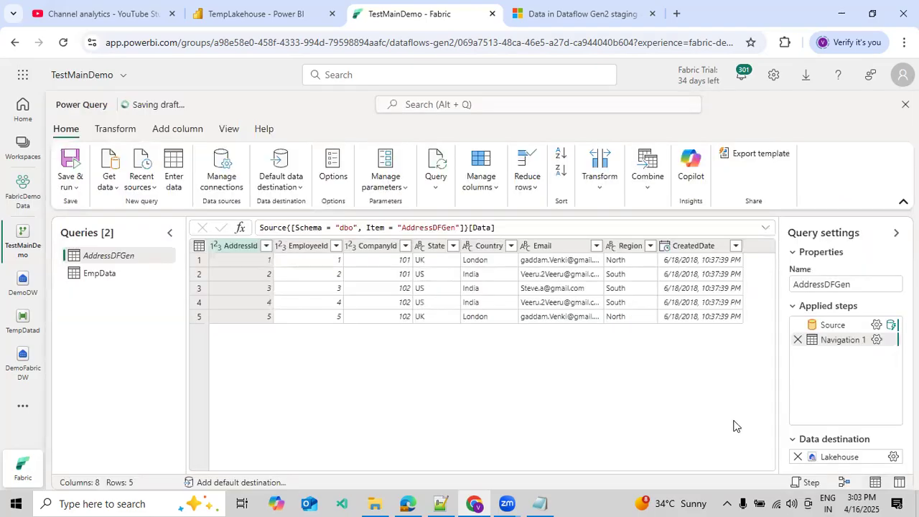
# Add a Warehouse data destination to EmpData as a new EmpData table in DemoDW, keeping the Replace update method and fixed schema
pyautogui.click(130, 273)
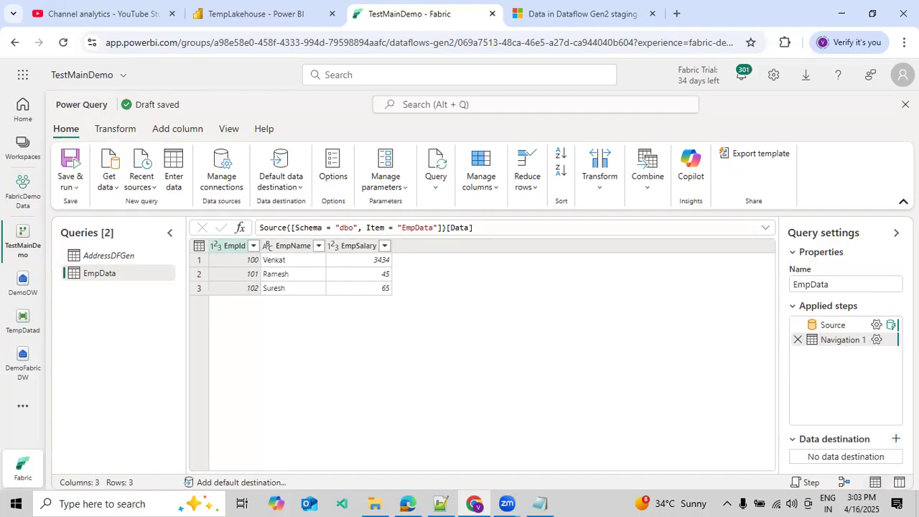
pyautogui.click(894, 438)
pyautogui.click(806, 374)
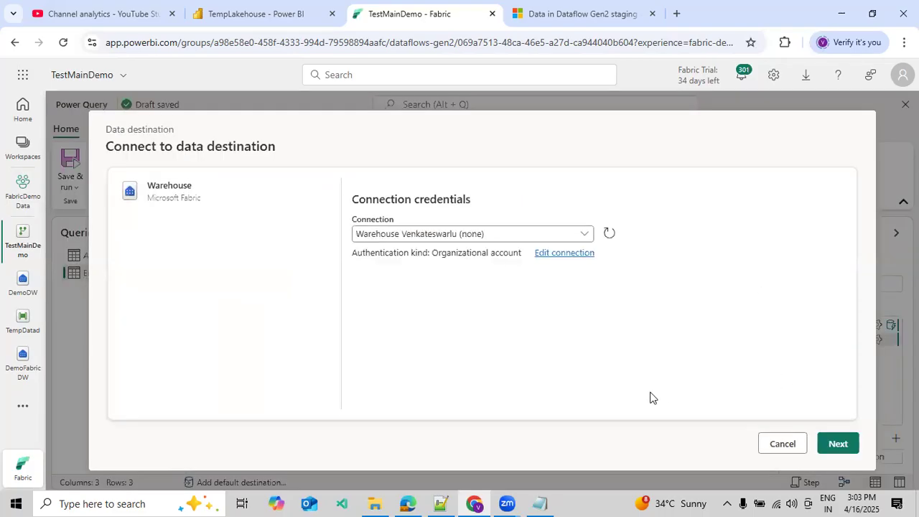
pyautogui.click(835, 444)
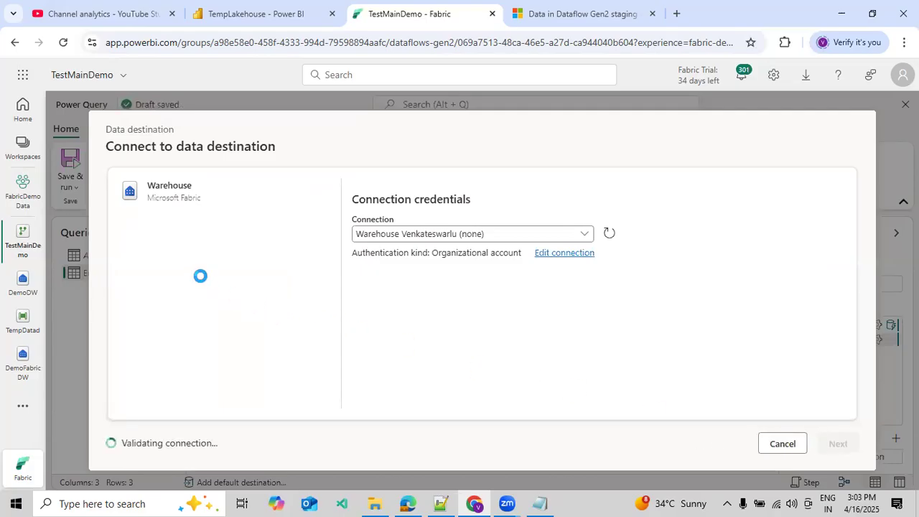
pyautogui.click(175, 310)
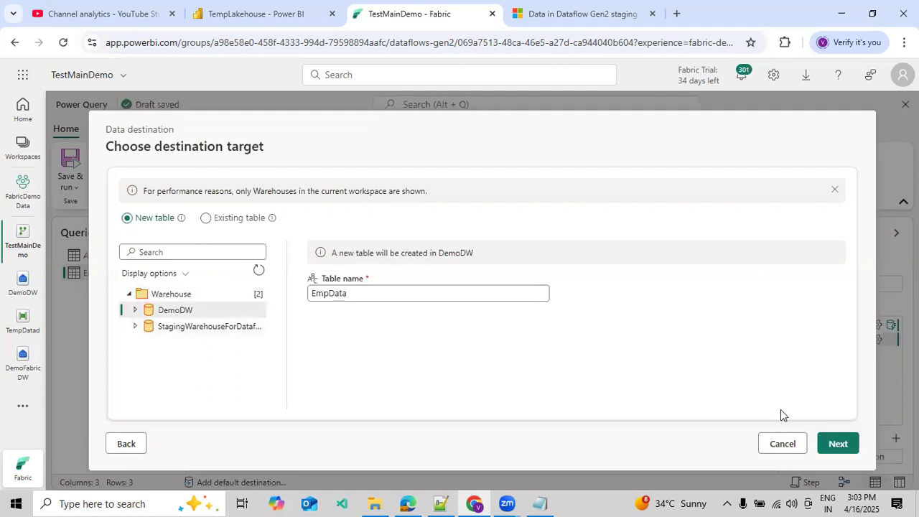
pyautogui.click(836, 446)
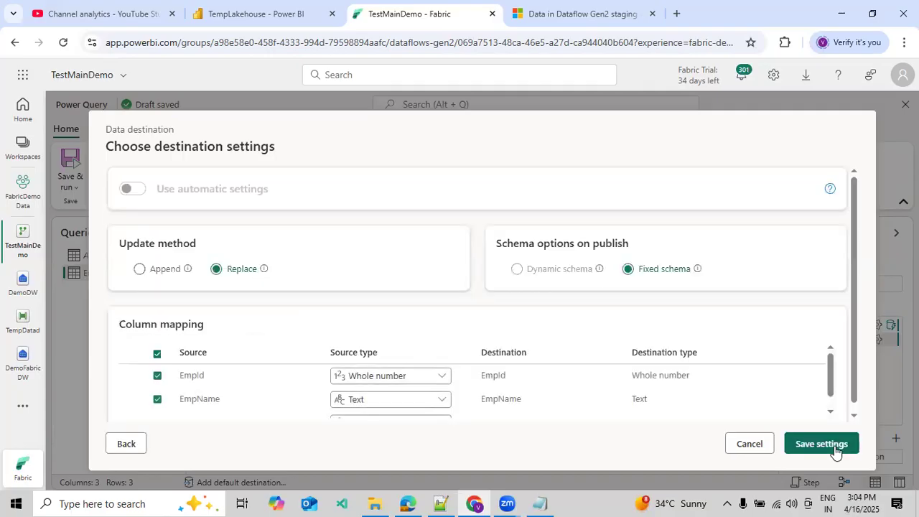
pyautogui.scroll(-1, 675, 348)
pyautogui.scroll(1, 540, 337)
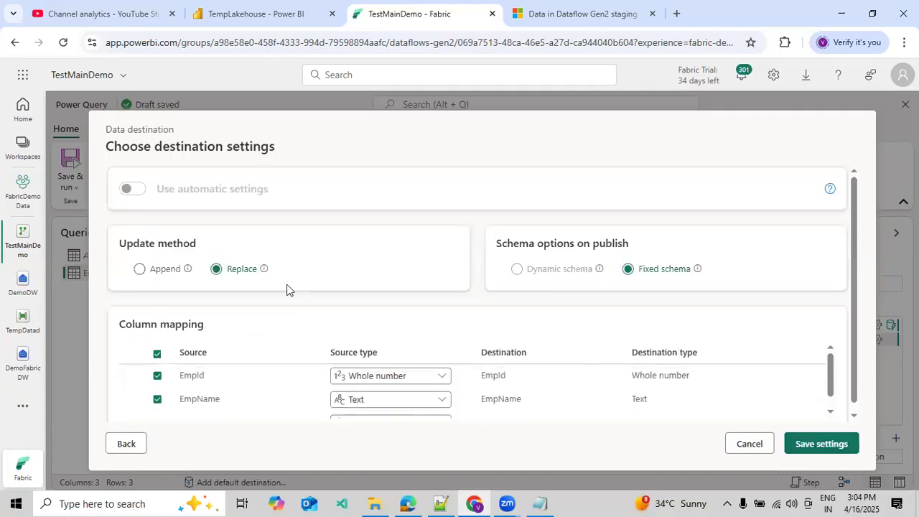
pyautogui.click(804, 443)
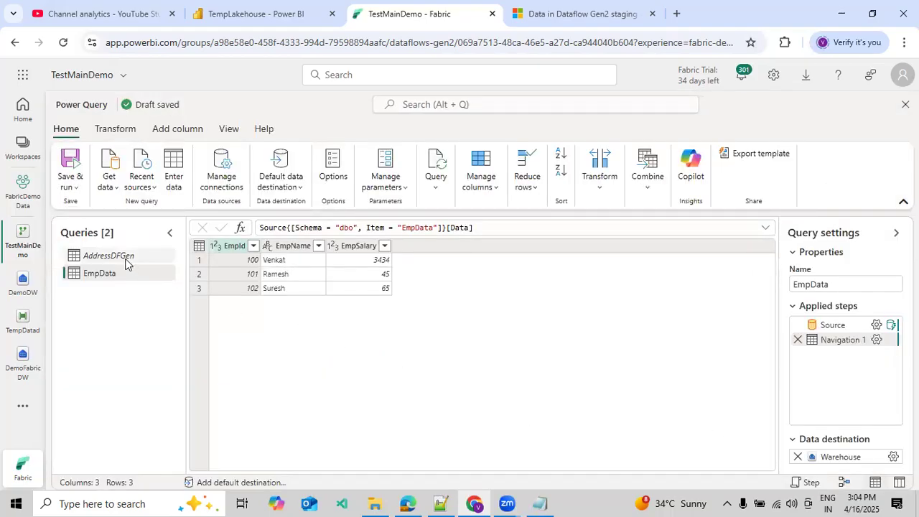
# Check the data destinations of AddressDFGen and EmpData, and save and run the dataflow, returning to the FabricDemoData workspace
pyautogui.click(122, 257)
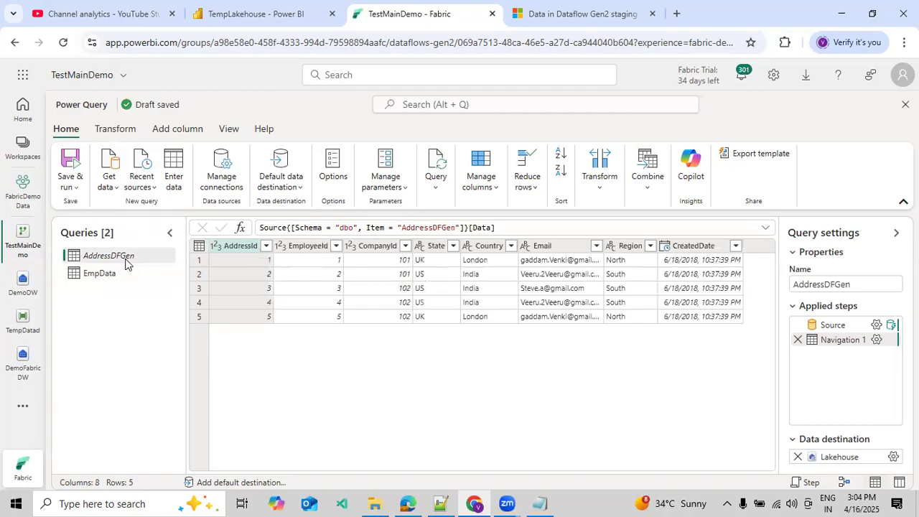
pyautogui.click(117, 272)
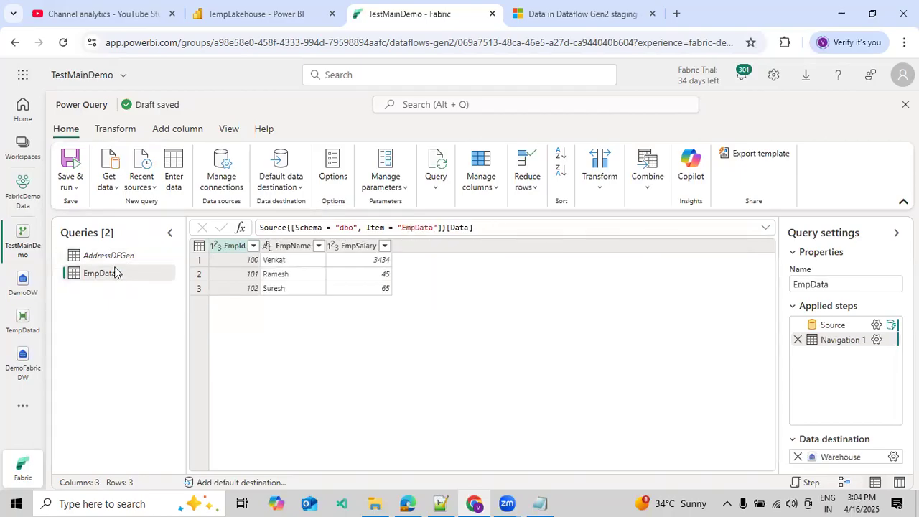
pyautogui.click(76, 188)
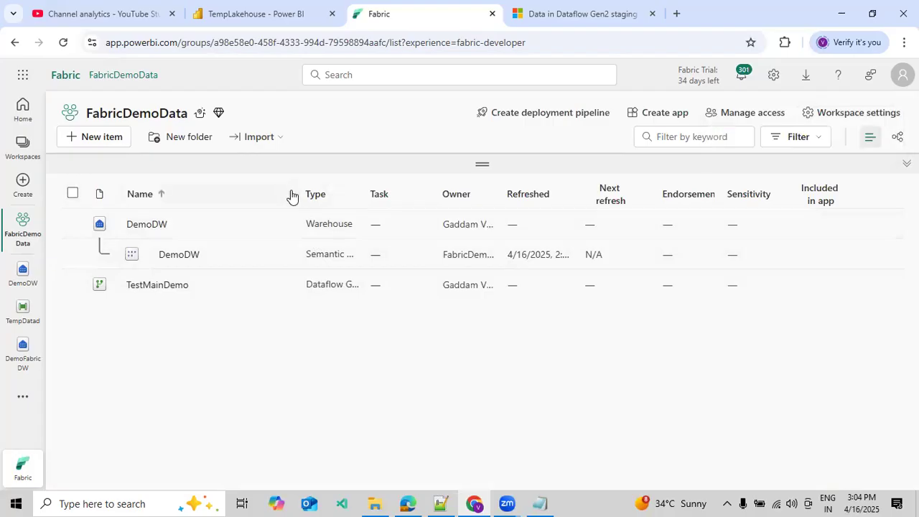
# Widen the Name and Owner columns of the workspace list and open the recent runs of the TestMainDemo dataflow
pyautogui.moveTo(292, 195); pyautogui.dragTo(324, 203)
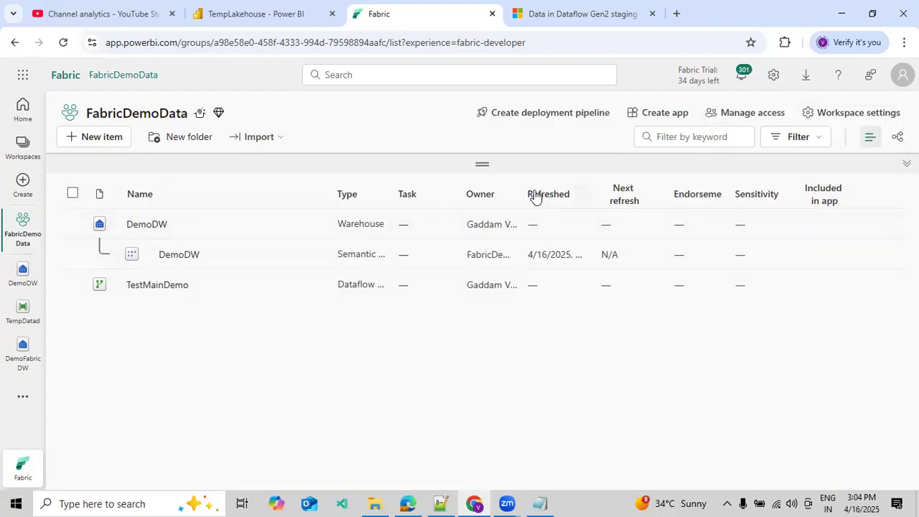
pyautogui.moveTo(515, 192); pyautogui.dragTo(605, 192)
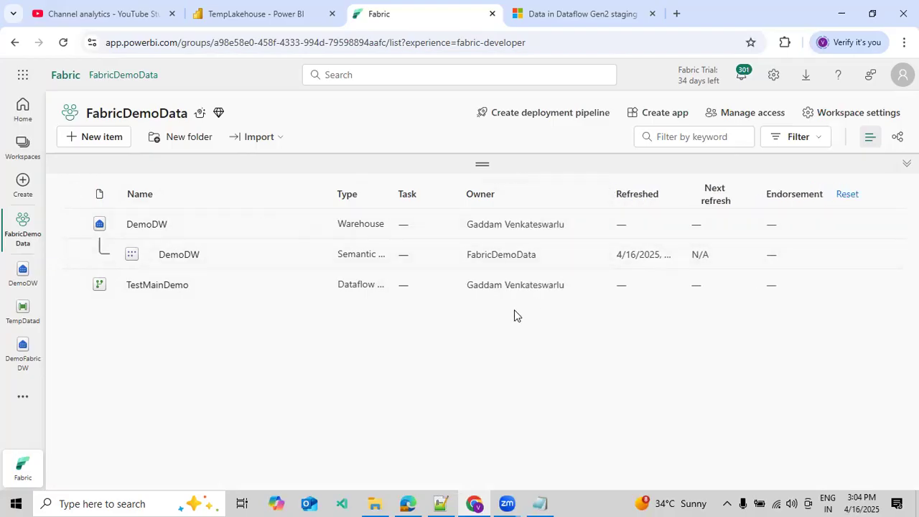
pyautogui.click(315, 285)
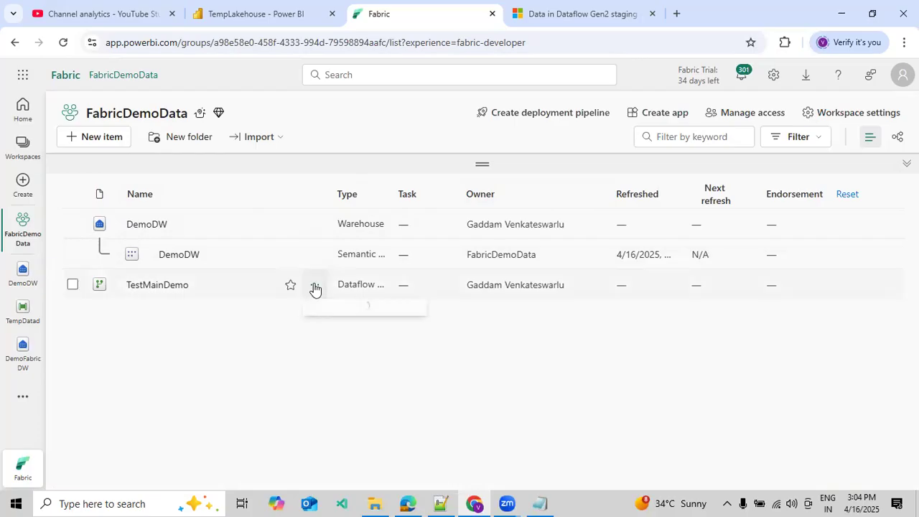
pyautogui.scroll(-2, 343, 441)
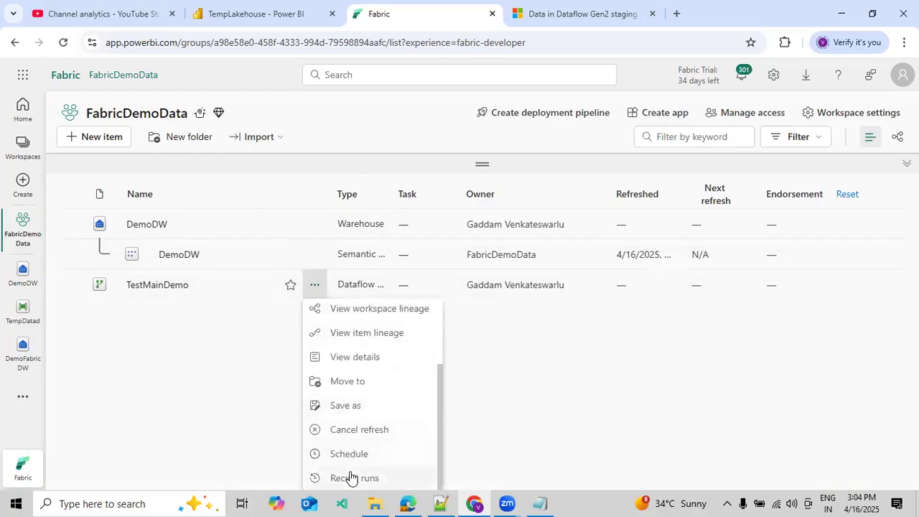
pyautogui.click(352, 478)
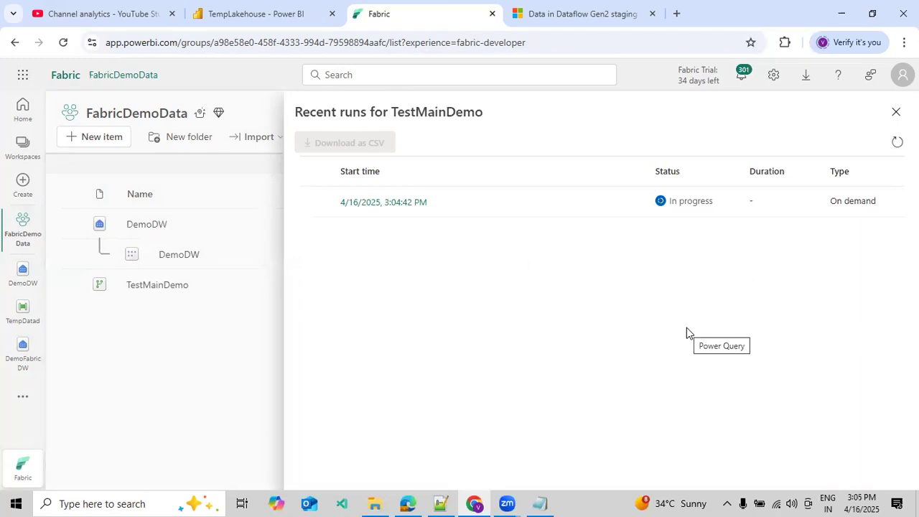
# Refresh the recent runs of TestMainDemo until the current run finishes
pyautogui.click(897, 141)
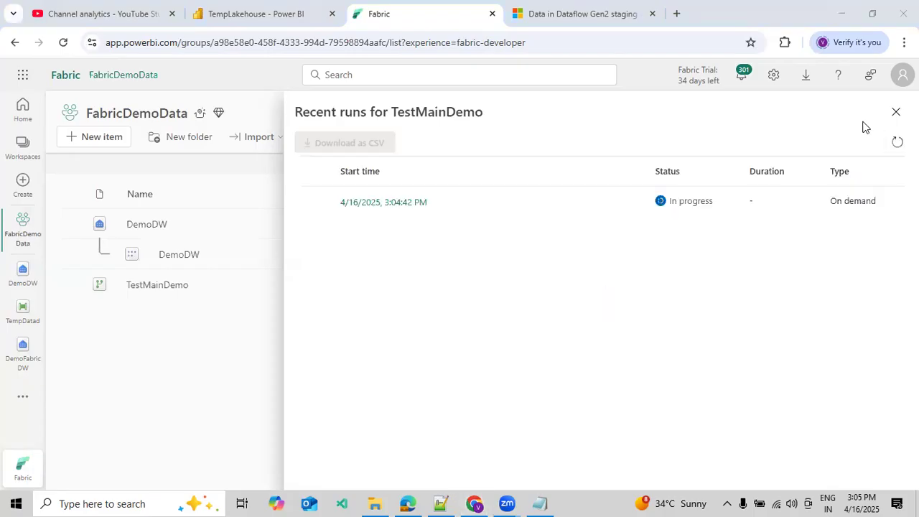
pyautogui.click(896, 144)
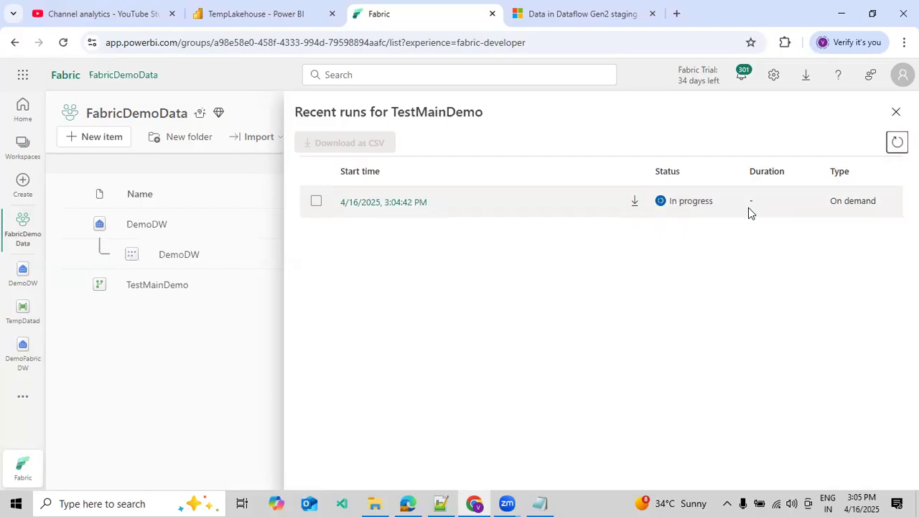
pyautogui.click(896, 141)
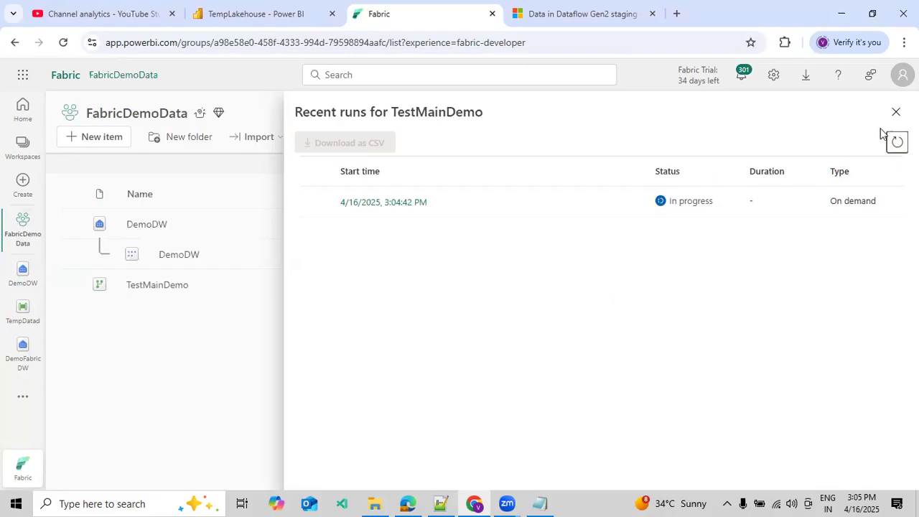
pyautogui.click(897, 142)
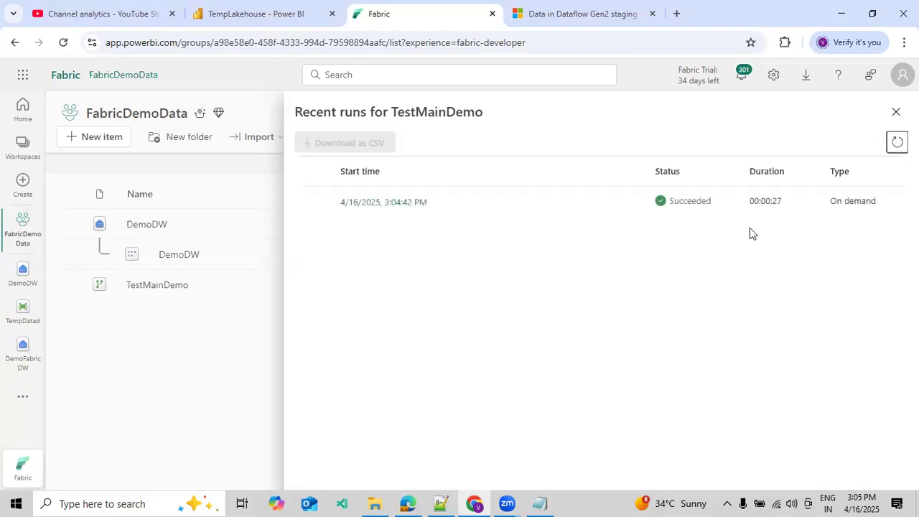
# Open the finished run's details and examine the activity statistics of AddressDFGen_WriteToDataDestination and EmpData_WriteToDataDestination
pyautogui.click(402, 203)
pyautogui.scroll(-1, 400, 267)
pyautogui.scroll(-1, 401, 267)
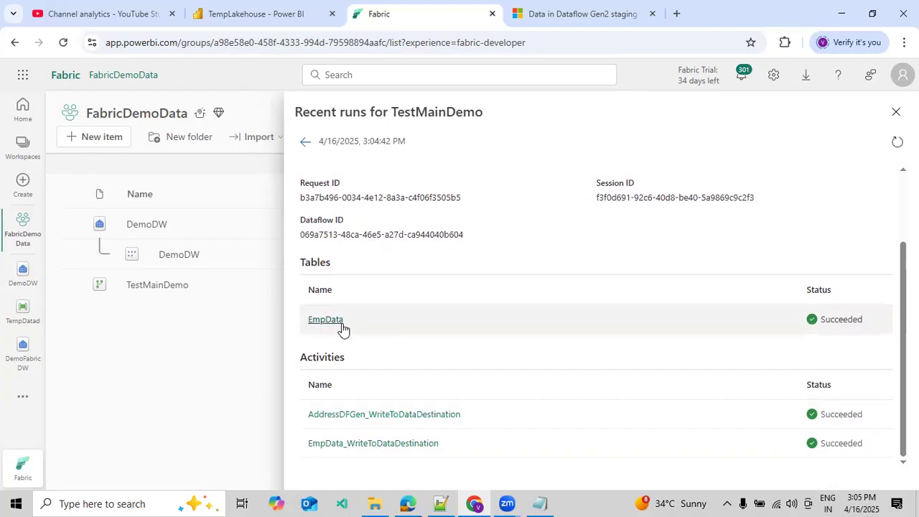
pyautogui.click(362, 419)
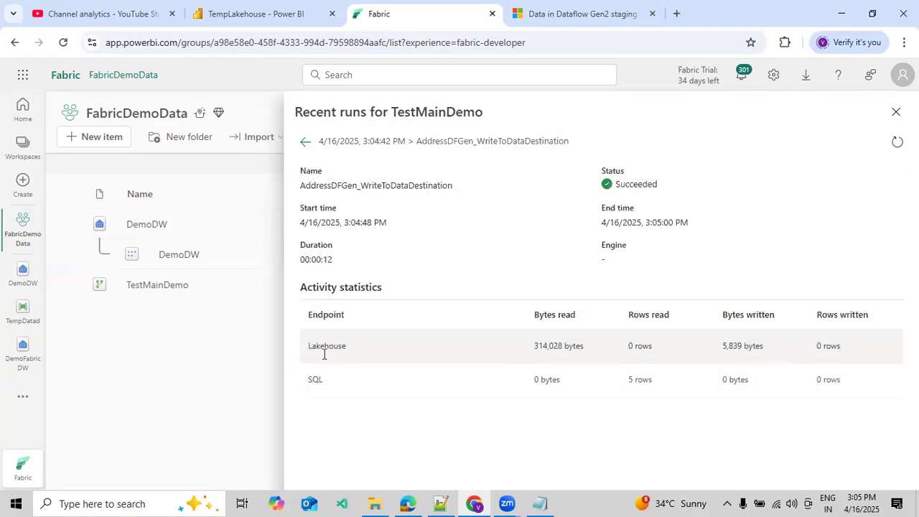
pyautogui.click(307, 142)
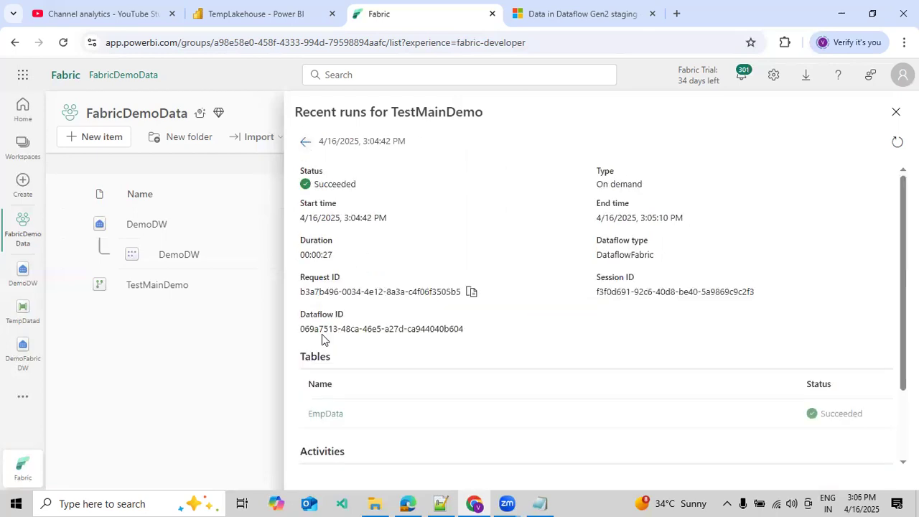
pyautogui.scroll(-2, 327, 446)
pyautogui.click(335, 445)
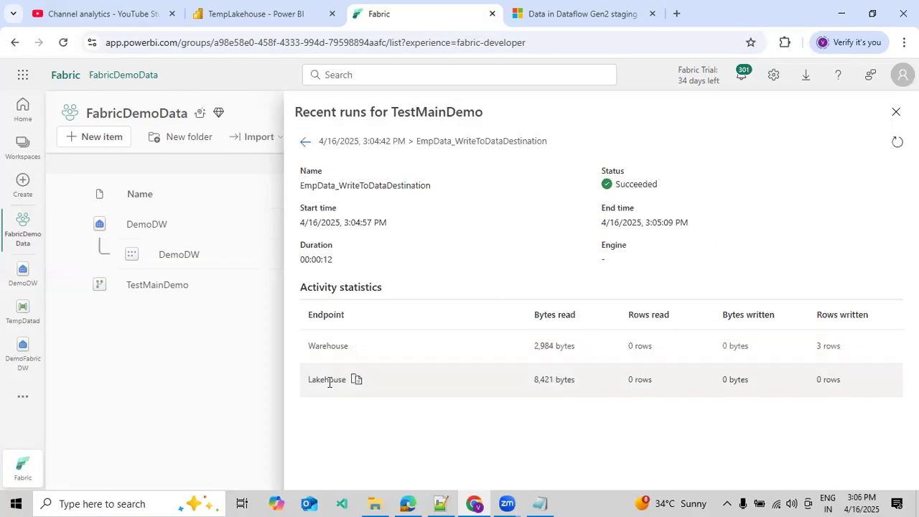
pyautogui.click(305, 147)
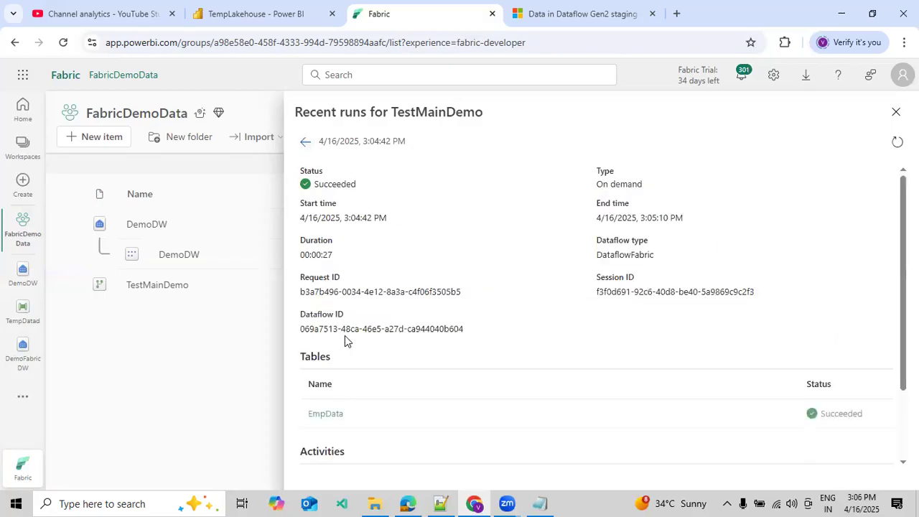
# Examine the activity statistics of the EmpData table in the finished TestMainDemo run and return to the run details
pyautogui.scroll(-1, 332, 379)
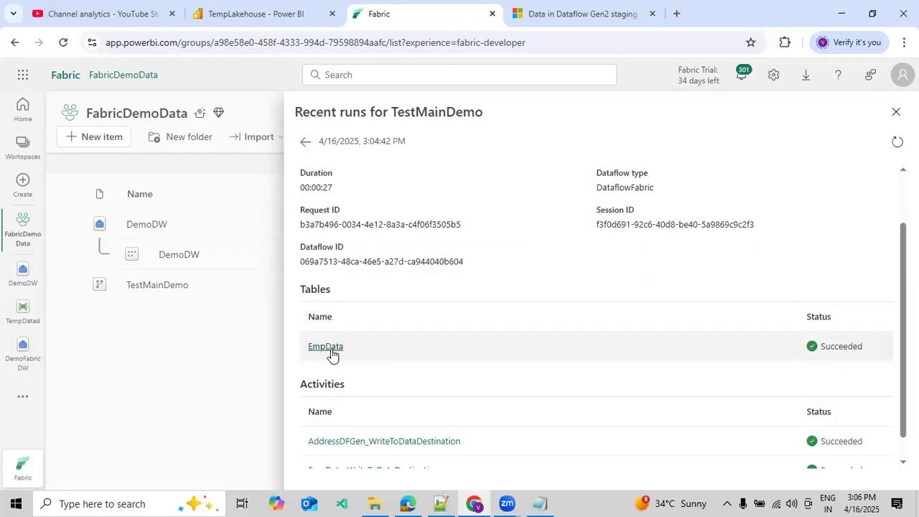
pyautogui.click(327, 347)
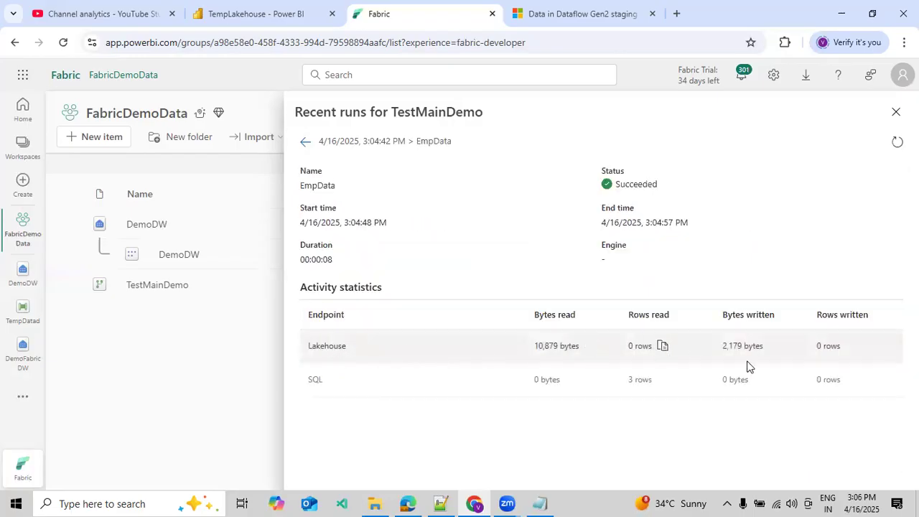
pyautogui.click(306, 142)
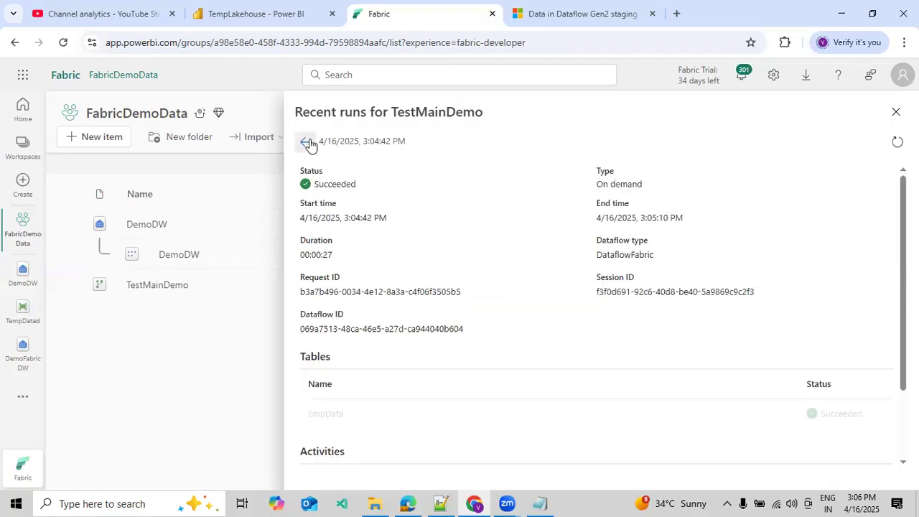
# Close the recent runs of TestMainDemo and reload the FabricDemoData workspace to check its items for staging artifacts
pyautogui.click(895, 112)
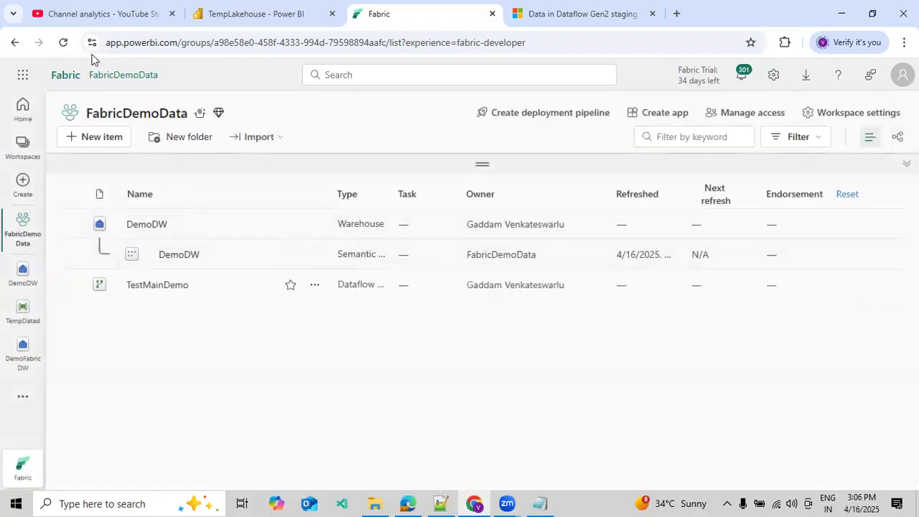
pyautogui.click(63, 42)
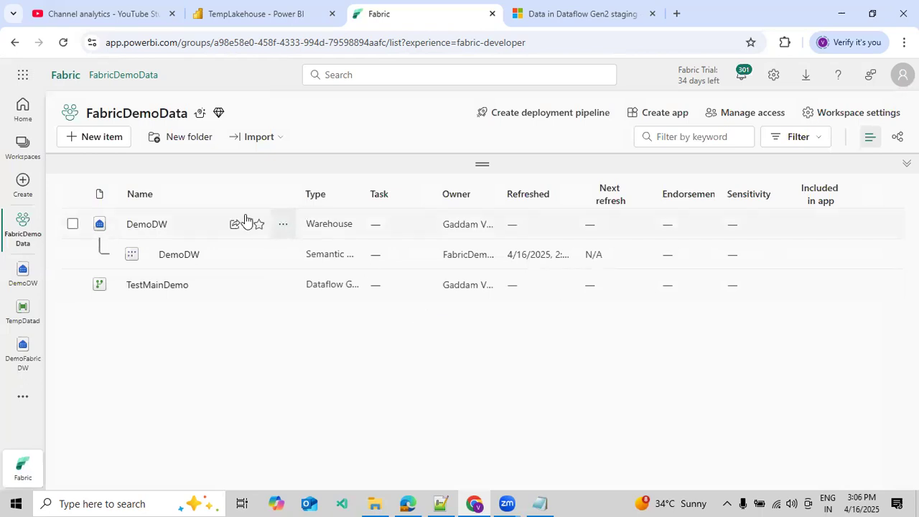
pyautogui.click(62, 43)
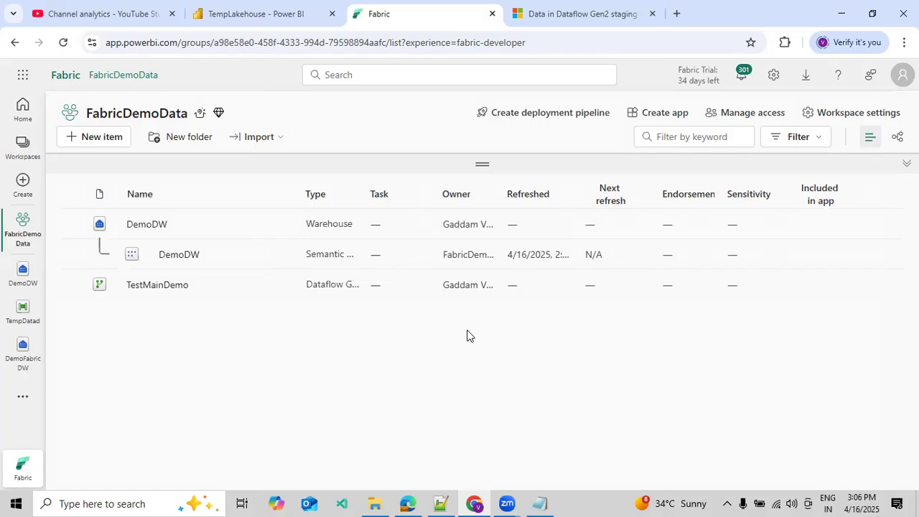
# In the Microsoft Learn article on Dataflow Gen2 staging, highlight the artifact names DataflowsStagingLakehouse and DataflowsStagingWarehouse
pyautogui.click(557, 16)
pyautogui.click(558, 226)
pyautogui.moveTo(525, 215); pyautogui.dragTo(641, 215)
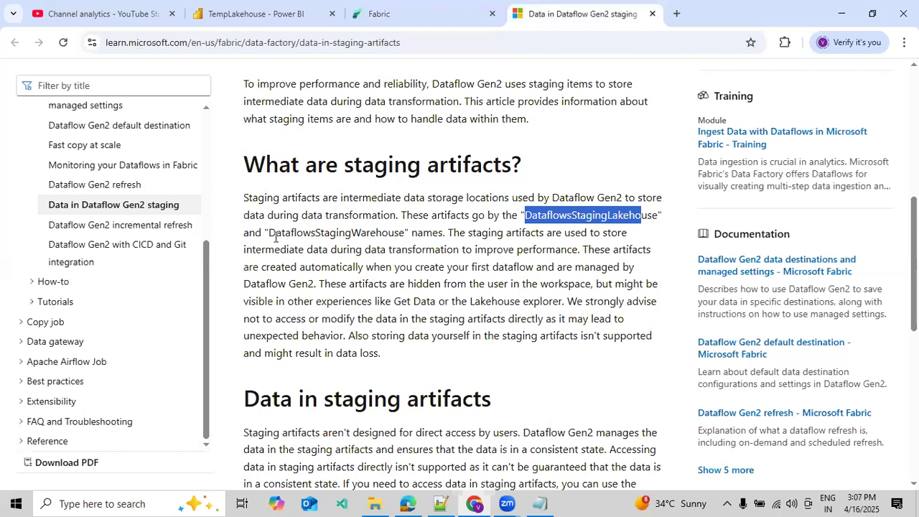
pyautogui.moveTo(276, 236); pyautogui.dragTo(406, 235)
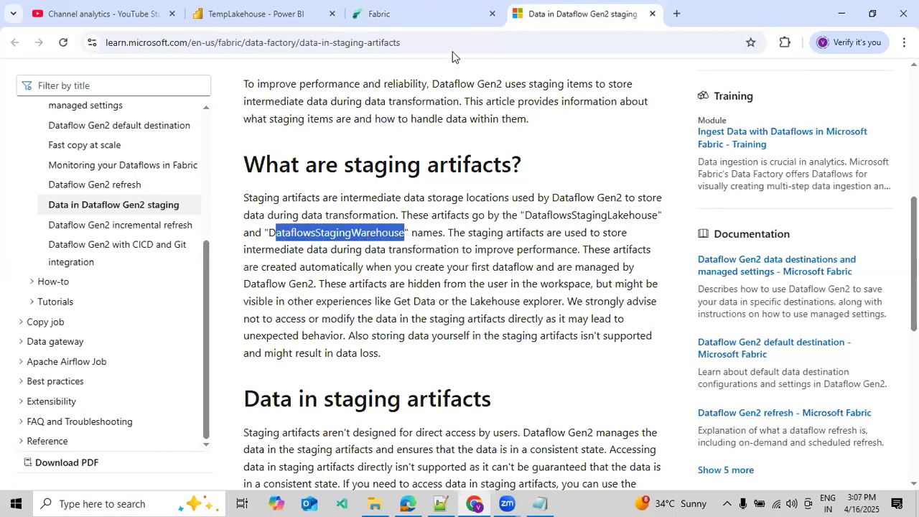
# Return to the FabricDemoData workspace in Fabric and reload its item list to look for the staging Lakehouse and Warehouse
pyautogui.click(460, 23)
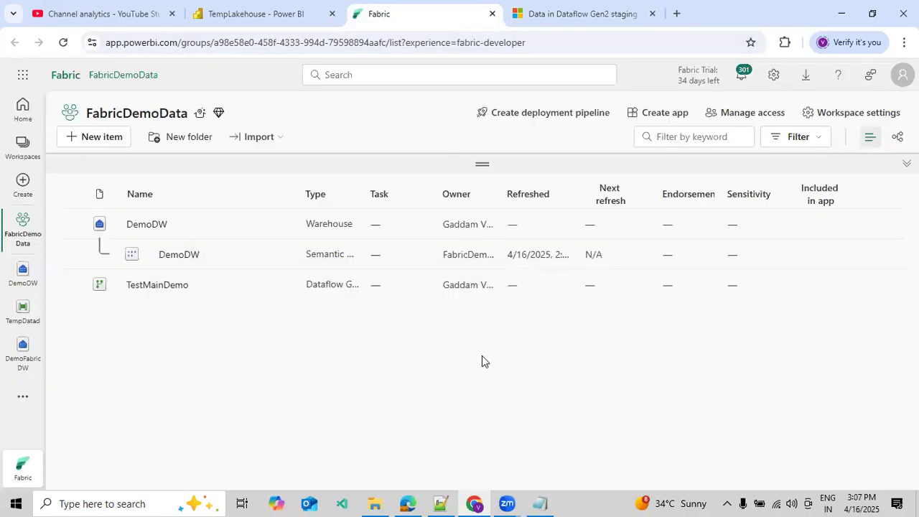
pyautogui.click(64, 43)
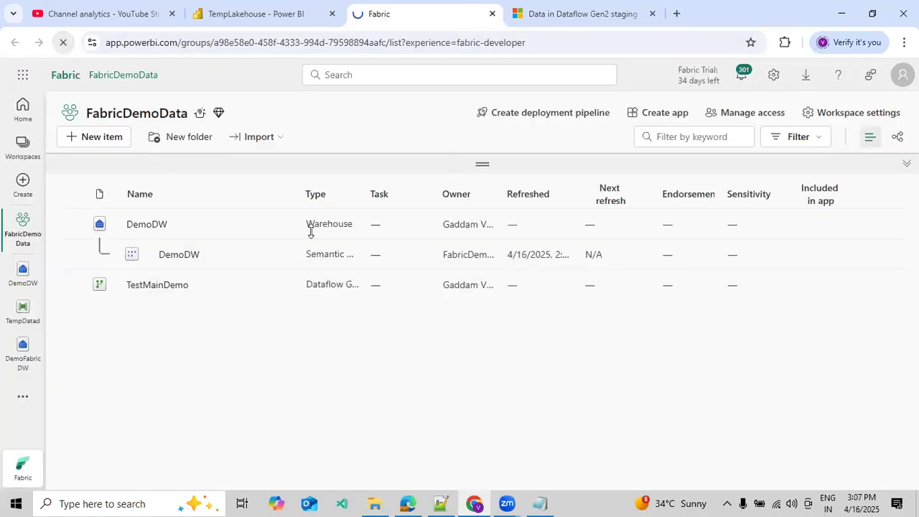